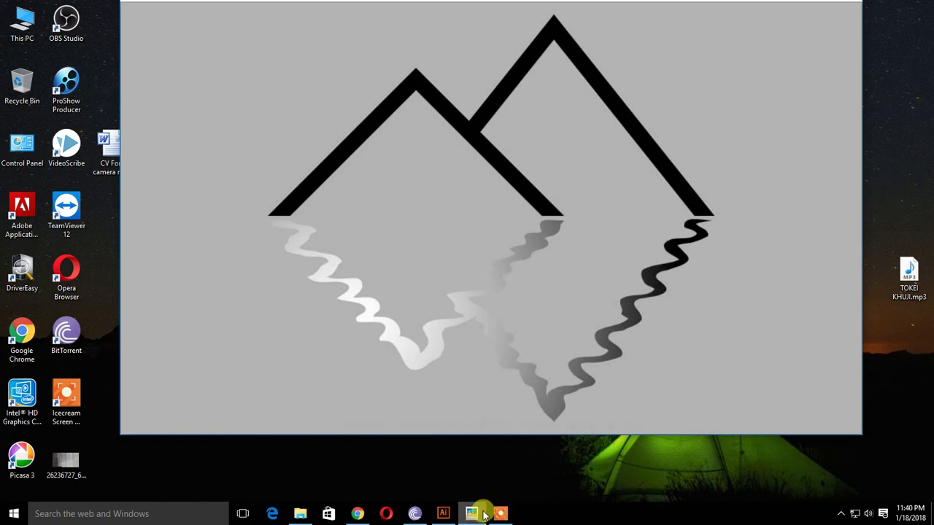
- Switch from the mountain-reflection preview image to Adobe Illustrator via the taskbar
mouse_move(443, 514)
left_click(454, 515)
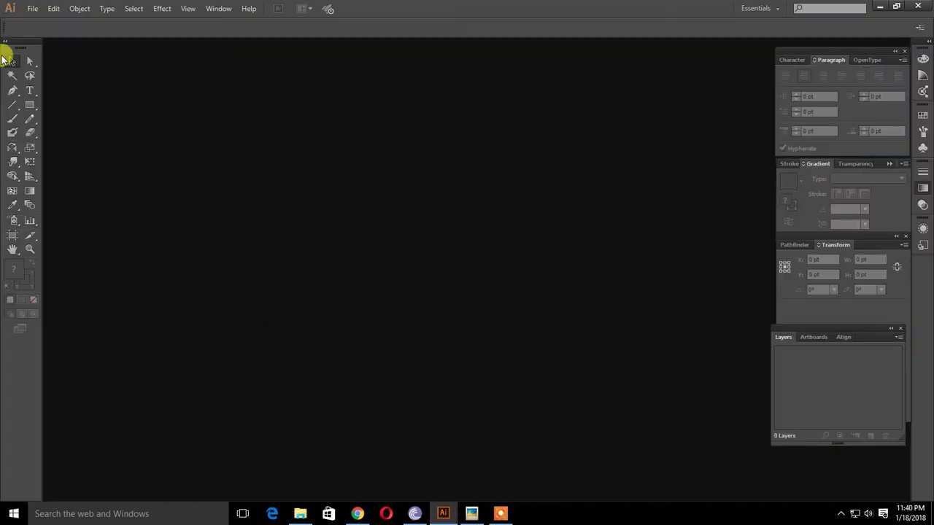
- Create a new blank document, Untitled-5, and pick the Line Segment Tool
left_click(32, 9)
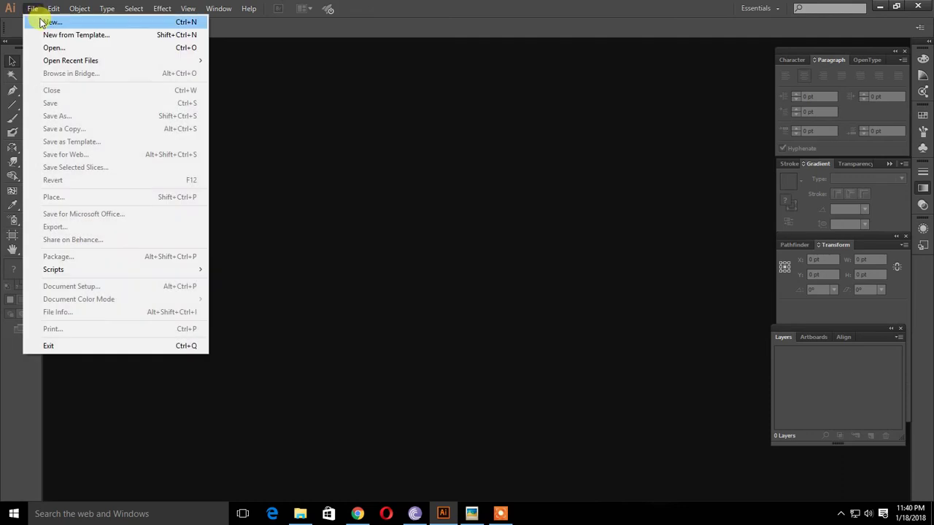
left_click(46, 21)
left_click(528, 363)
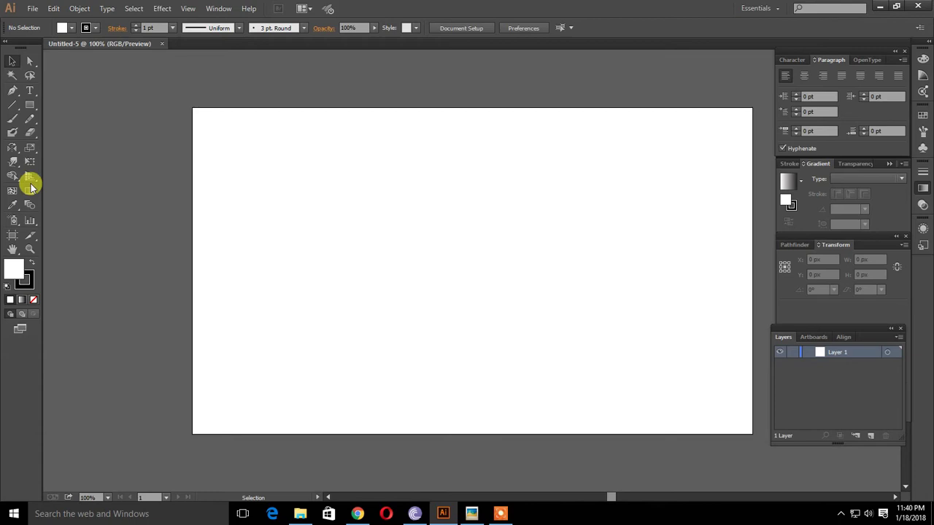
left_click(12, 106)
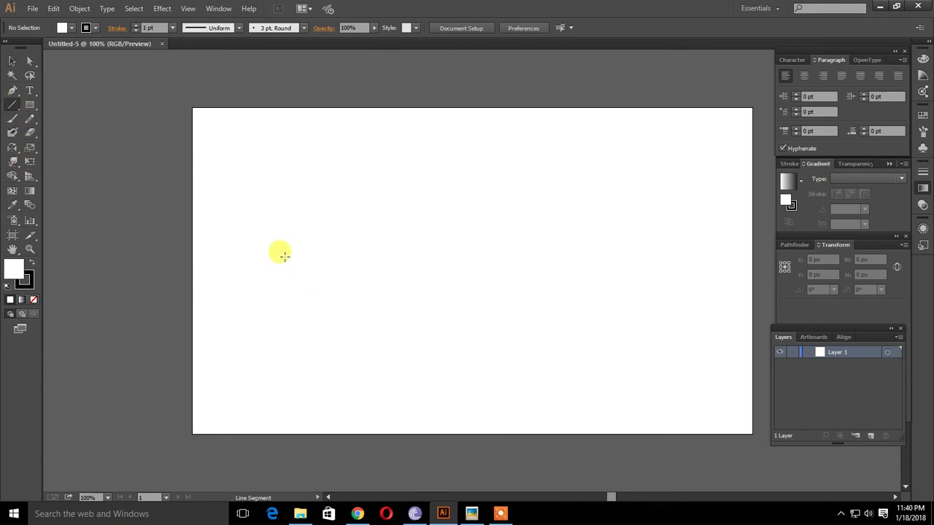
- Draw a first diagonal line on the artboard, then select and delete it
mouse_move(284, 255)
left_mouse_down()
mouse_move(362, 162)
mouse_move(383, 157)
left_mouse_up()
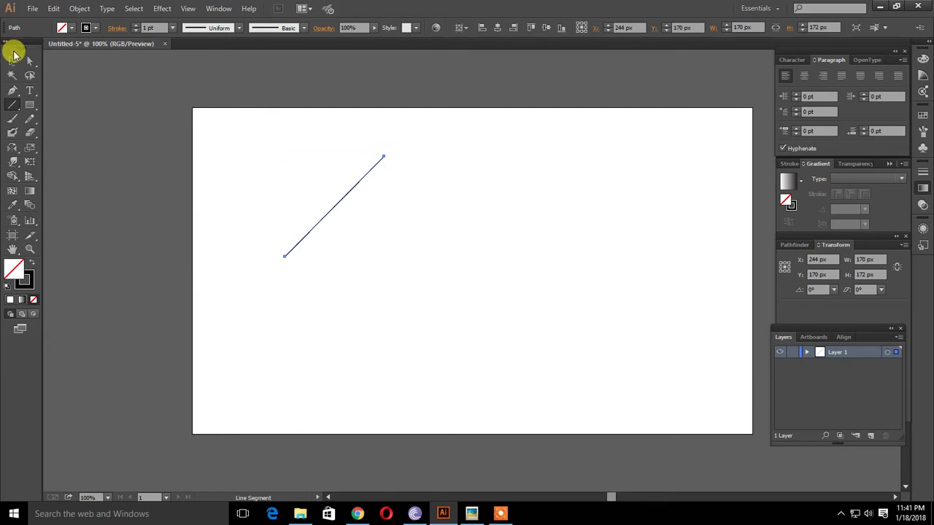
left_click(13, 59)
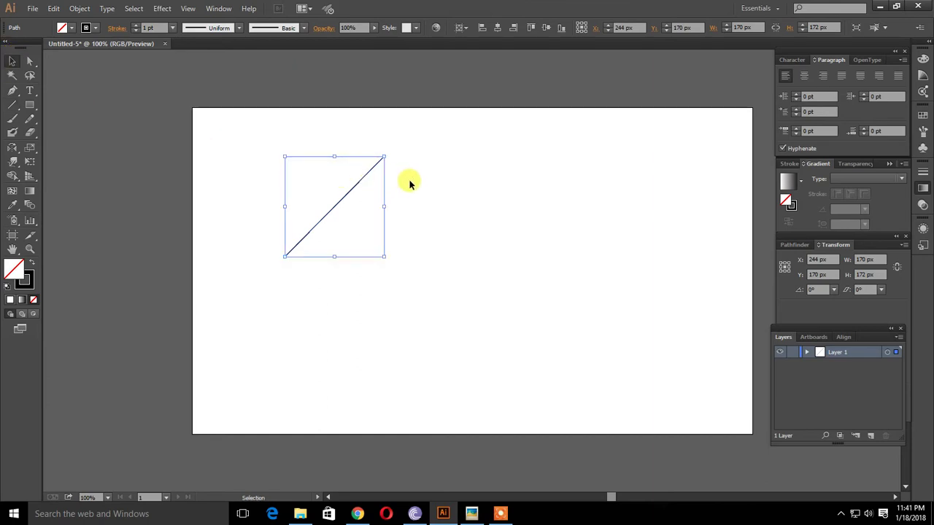
left_click_drag(347, 154, 399, 215)
key("Delete")
- Redraw a 180.5 × 180.5 px 45° line rising to the upper right and select it
left_click(12, 104)
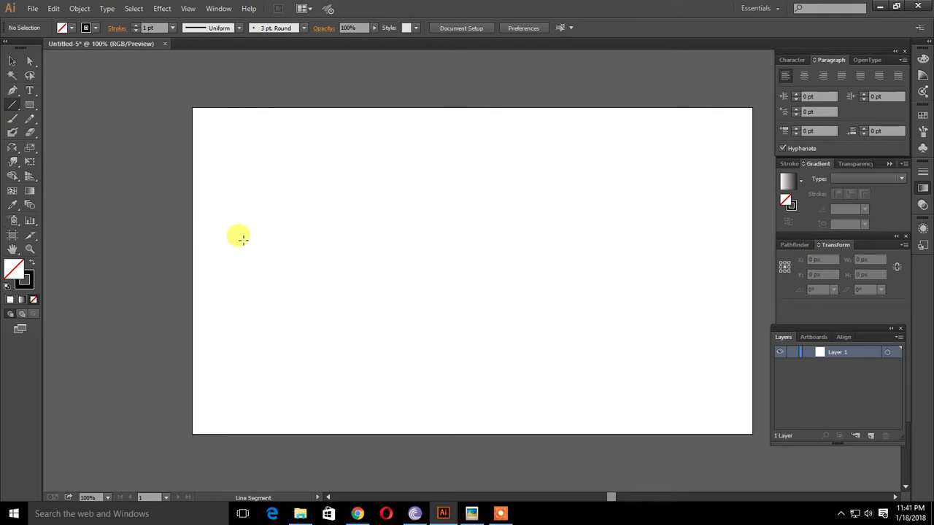
left_click_drag(267, 252, 384, 159)
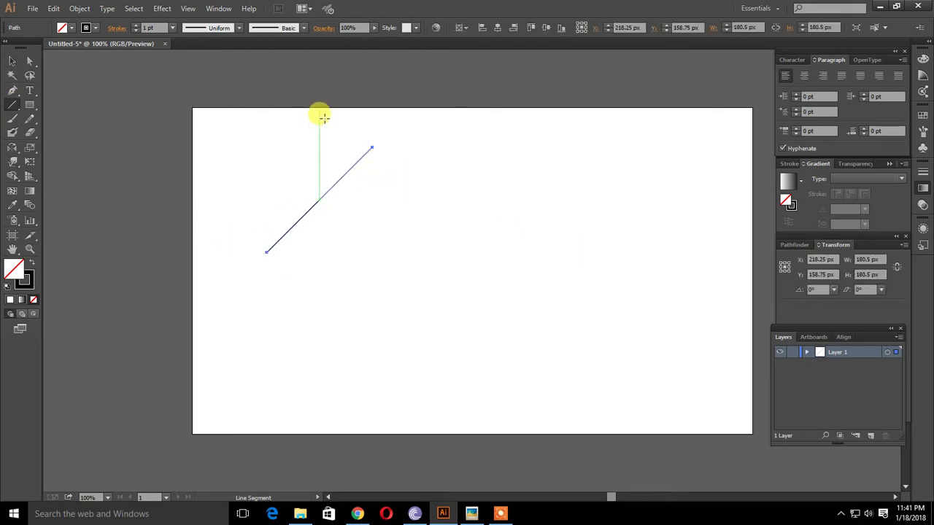
left_click(13, 61)
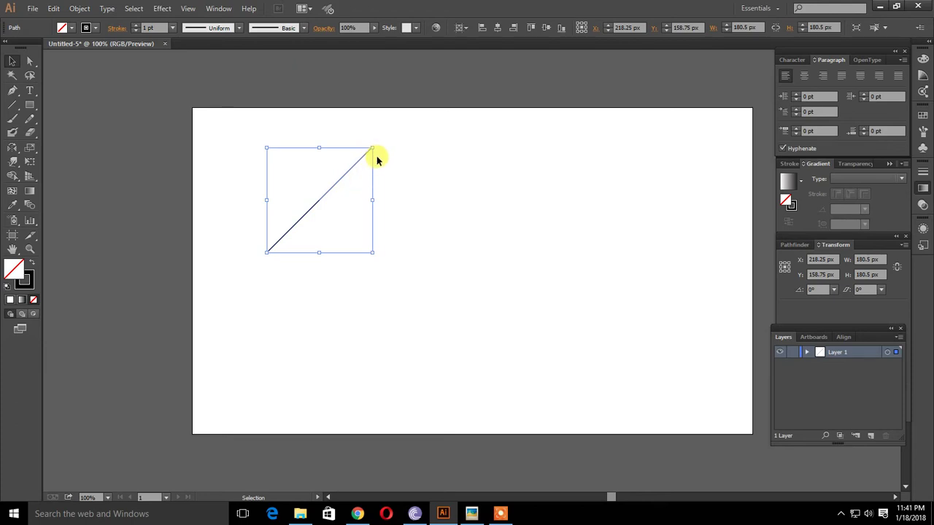
key("o")
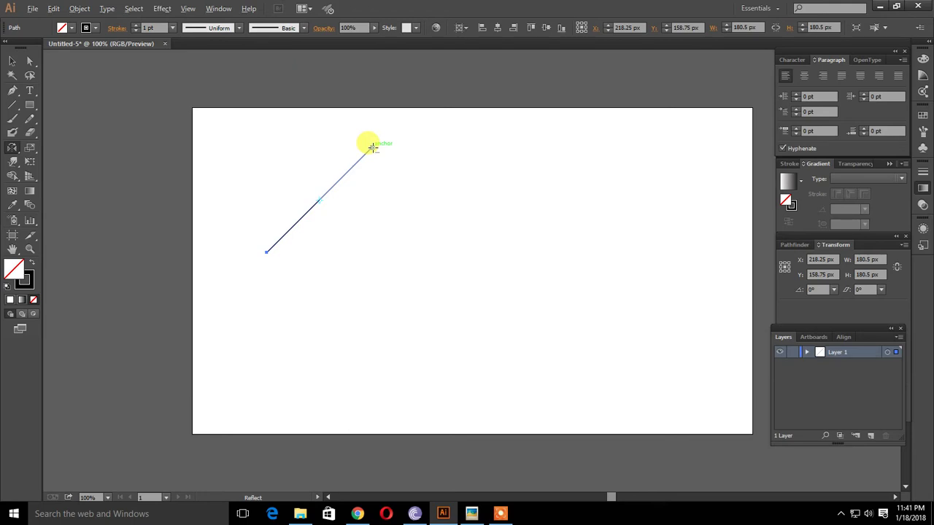
- Reflect a vertical copy of the line around its top anchor to form a 361 px peak
left_click(372, 147, "alt")
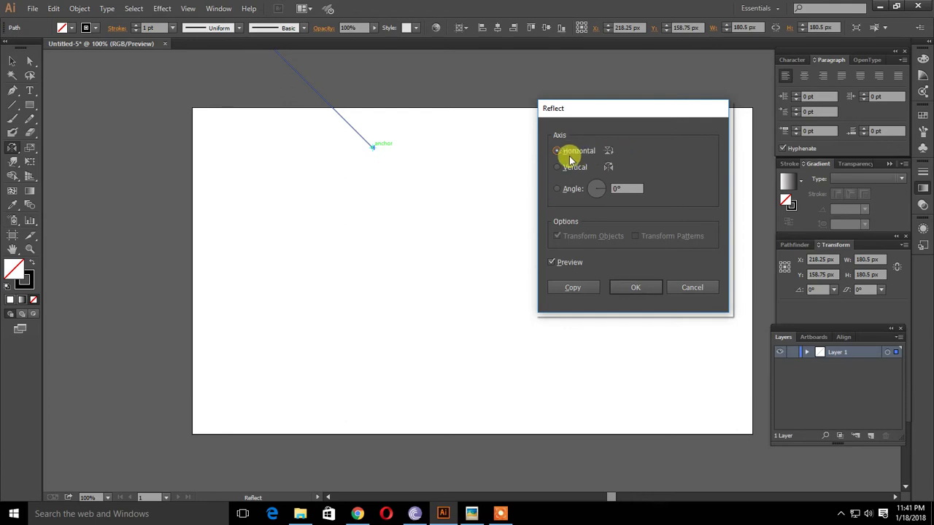
left_click(560, 169)
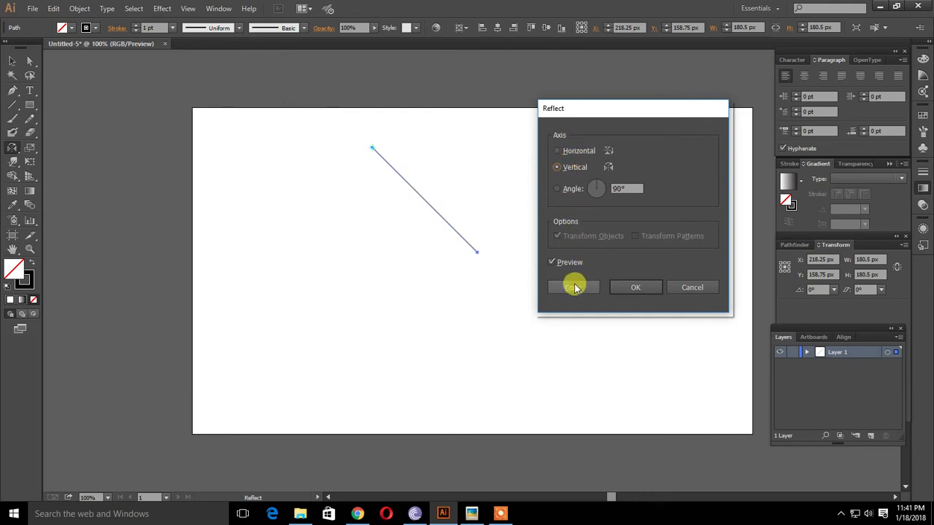
left_click(574, 287)
- Select both lines of the peak
left_click(14, 61)
left_click(237, 141)
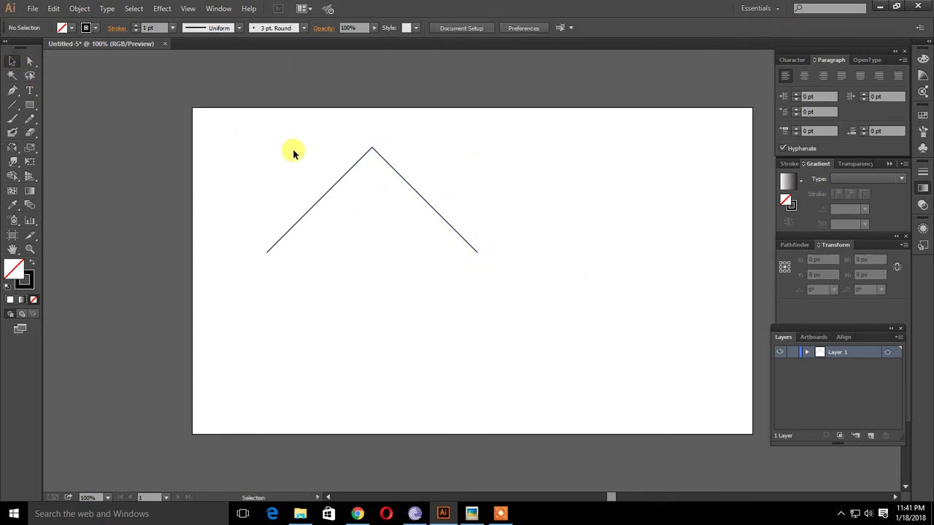
left_click_drag(293, 152, 401, 181)
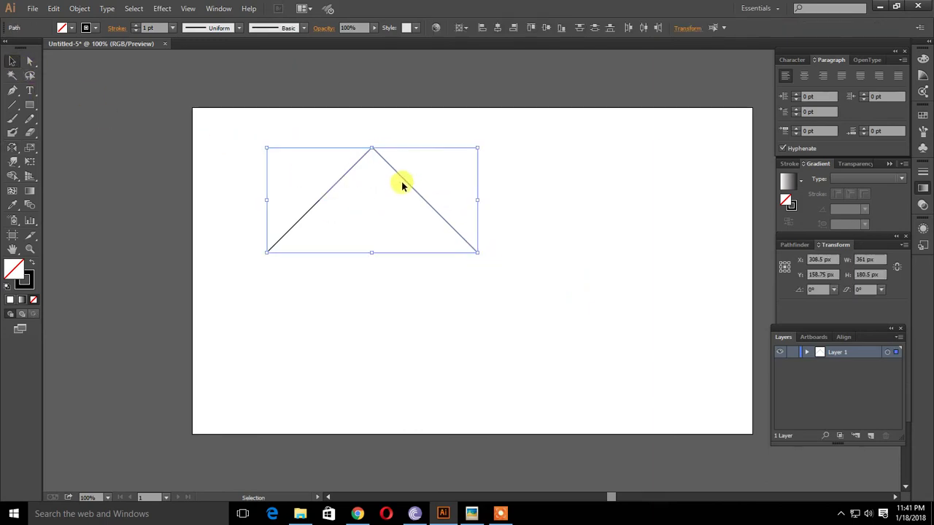
- Join the two lines into a single peak path and reselect it
right_click(373, 153)
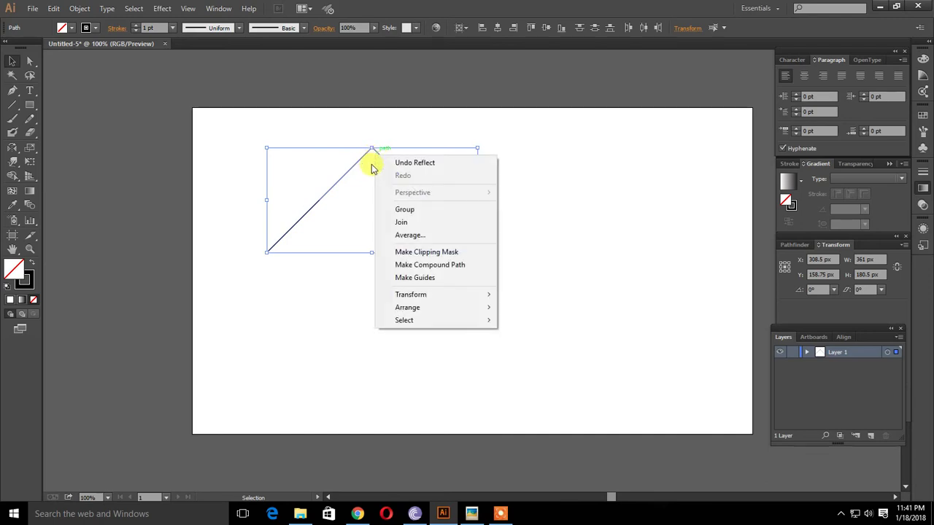
left_click(401, 225)
left_click(415, 298)
left_click_drag(340, 125, 430, 173)
left_click(525, 193)
left_click_drag(369, 144, 423, 193)
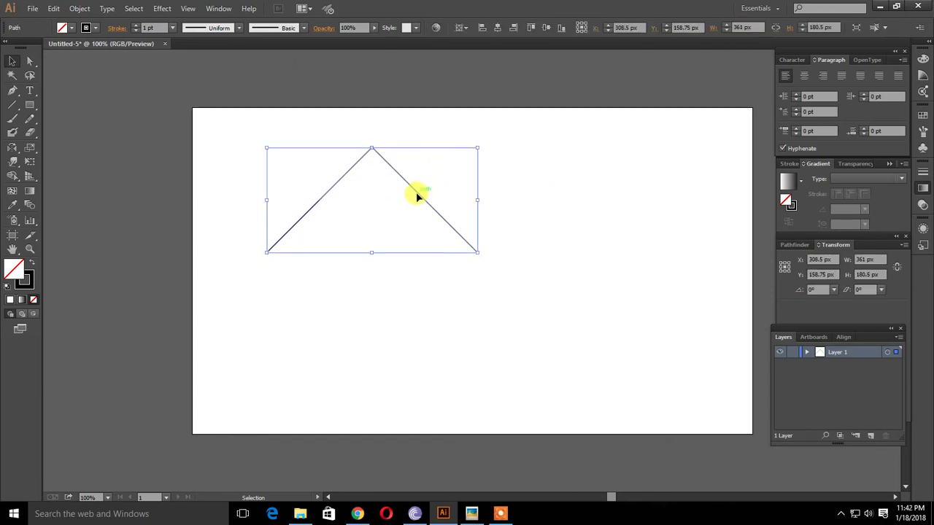
- Add a copy of the peak to the right, scaled up to 419×216.5 px
mouse_move(418, 194)
left_mouse_down()
mouse_move(505, 184)
mouse_move(518, 191)
left_mouse_up()
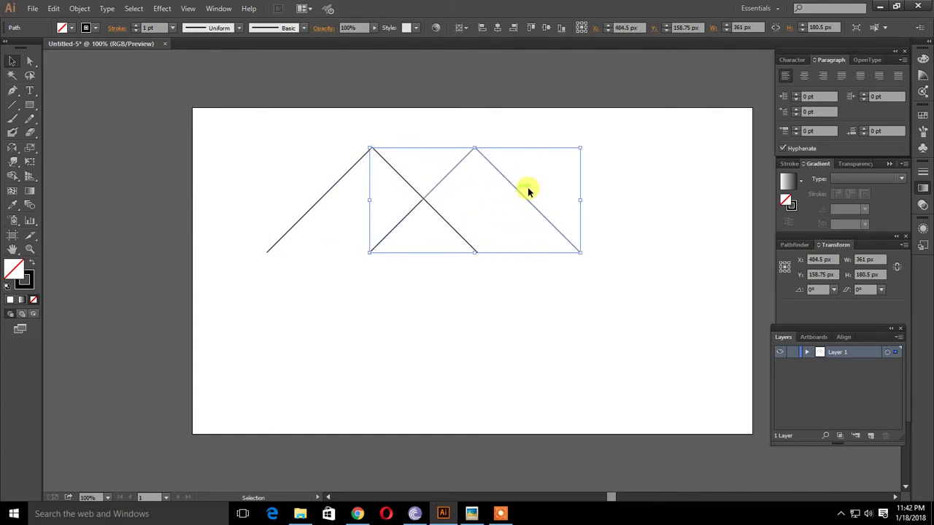
left_click_drag(580, 148, 613, 127)
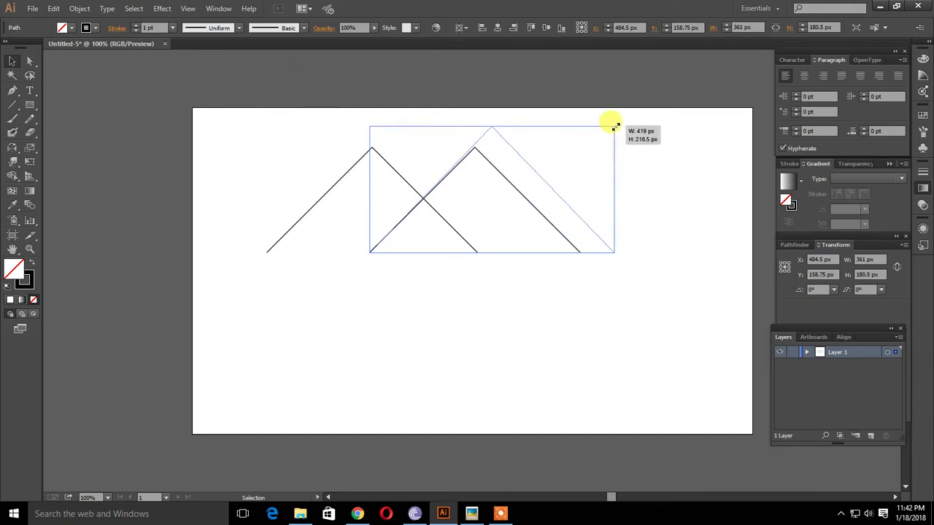
left_click(377, 290)
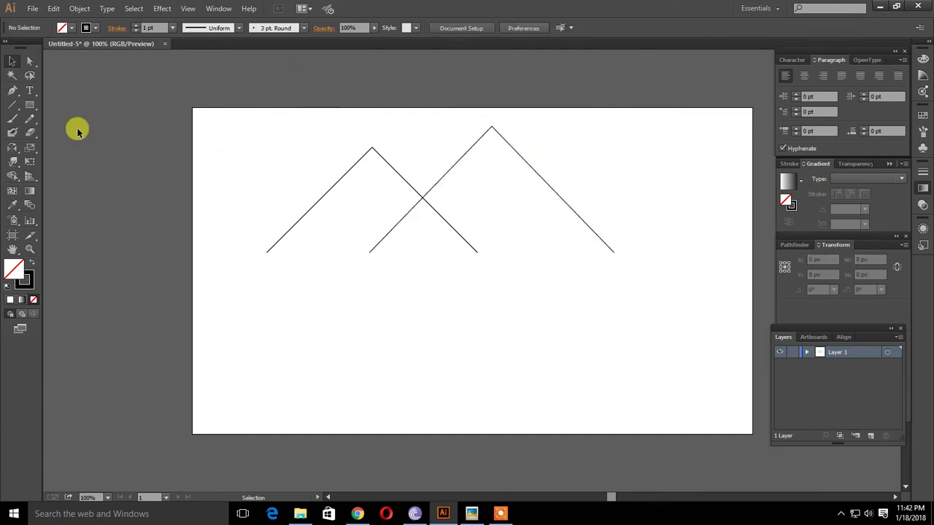
- Cut the right peak where the lines cross and delete its hidden lower-left segment and stray point
left_click(31, 134)
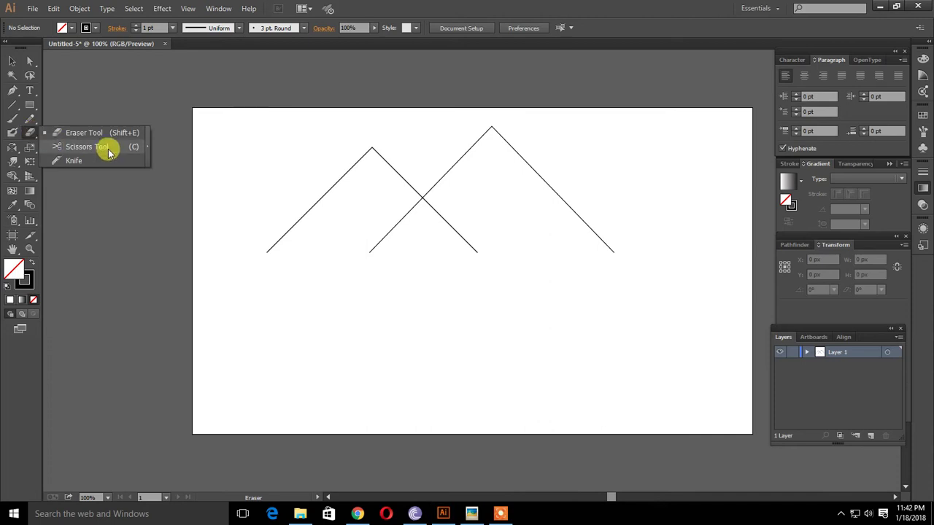
left_click(108, 148)
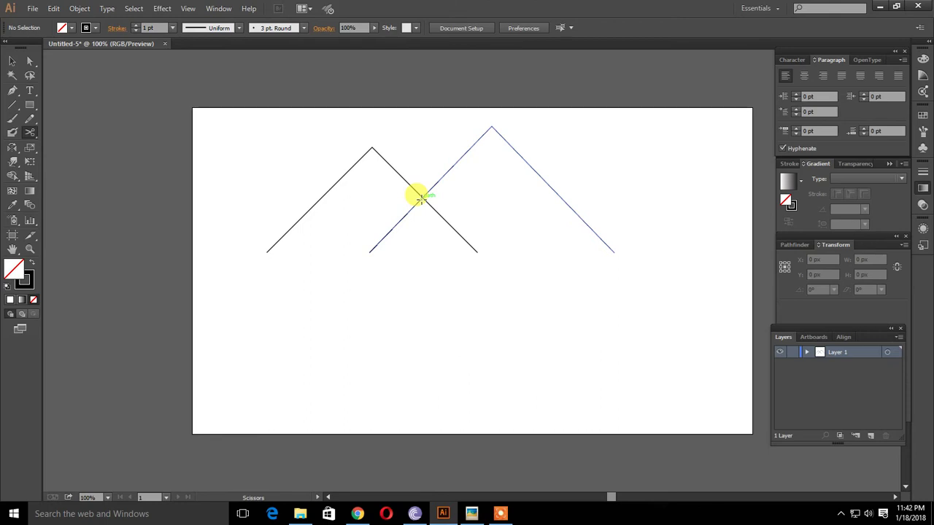
left_click(420, 197)
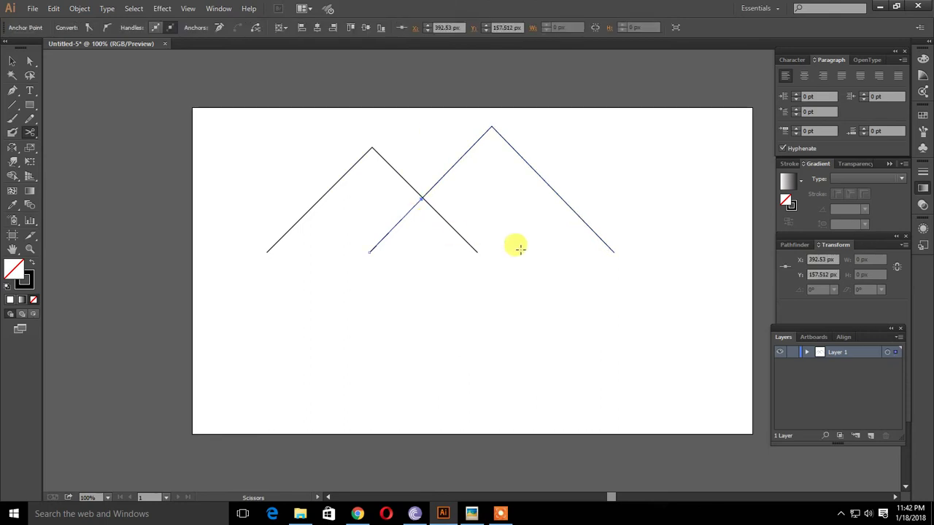
left_click(18, 66)
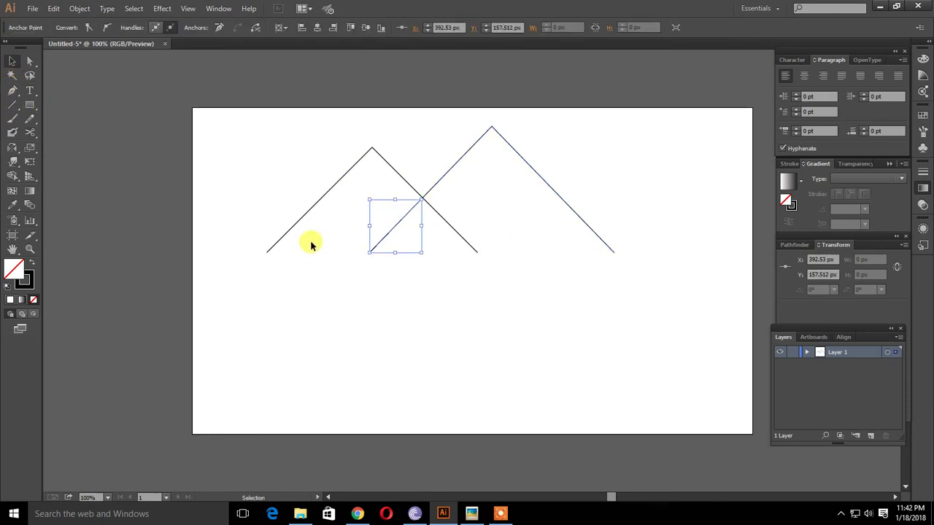
key("Delete")
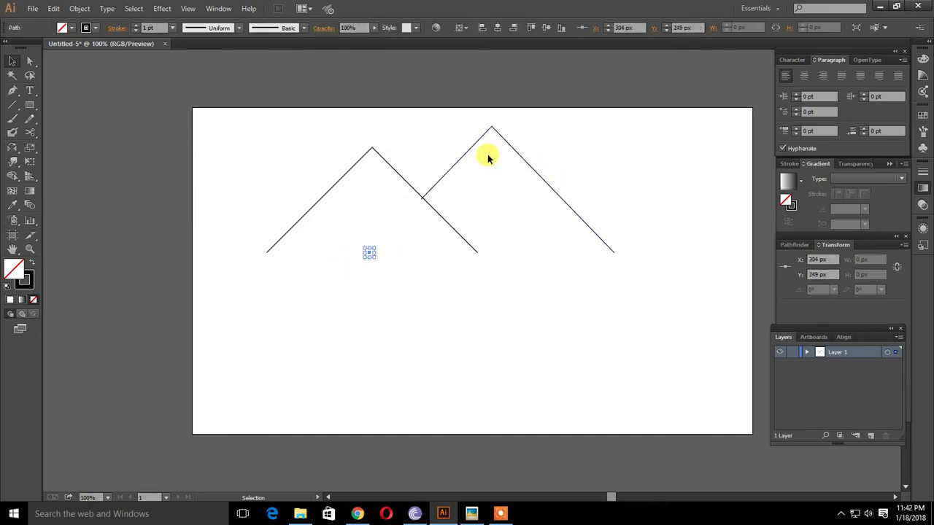
left_click_drag(344, 239, 406, 272)
key("Delete")
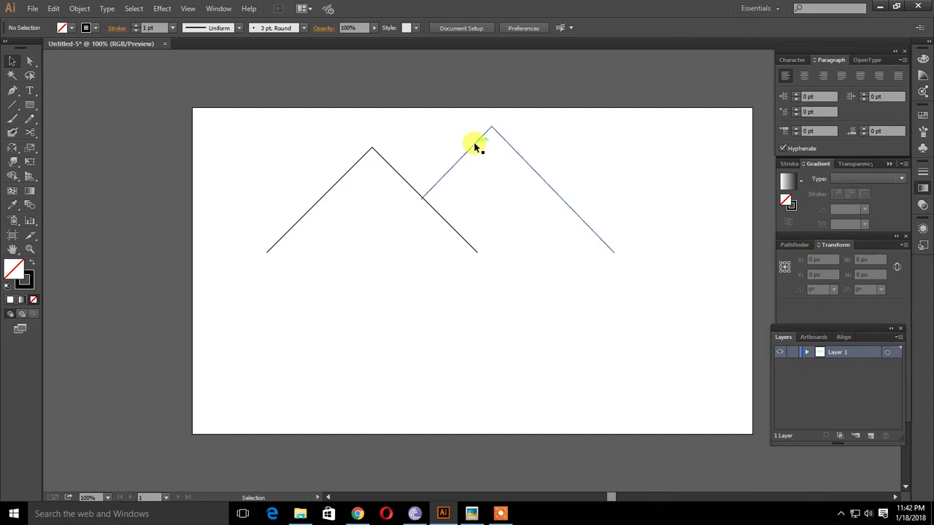
- Zoom in on the junction and nudge the right mountain up 2 px to meet the left slope
left_click(474, 143)
key("a")
key("ctrl+plus")
key("v")
key("Up")
key("Up")
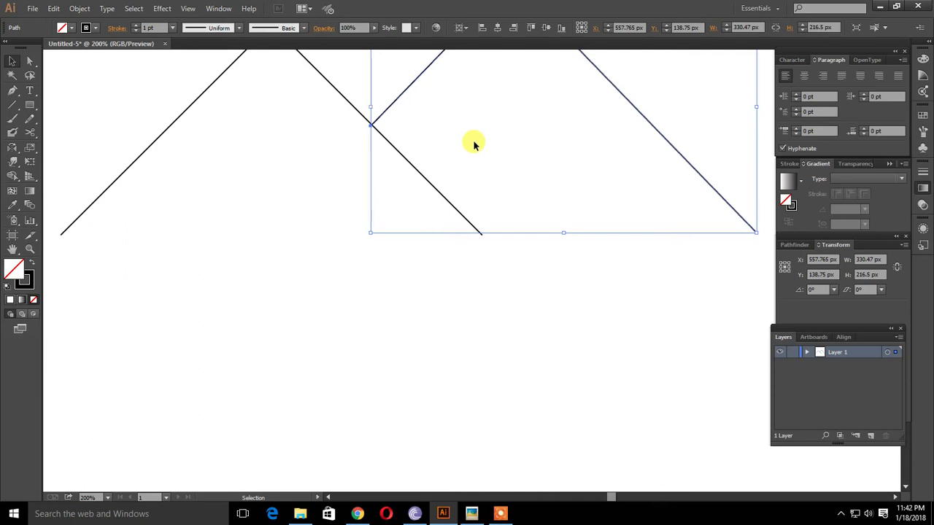
left_click(310, 295)
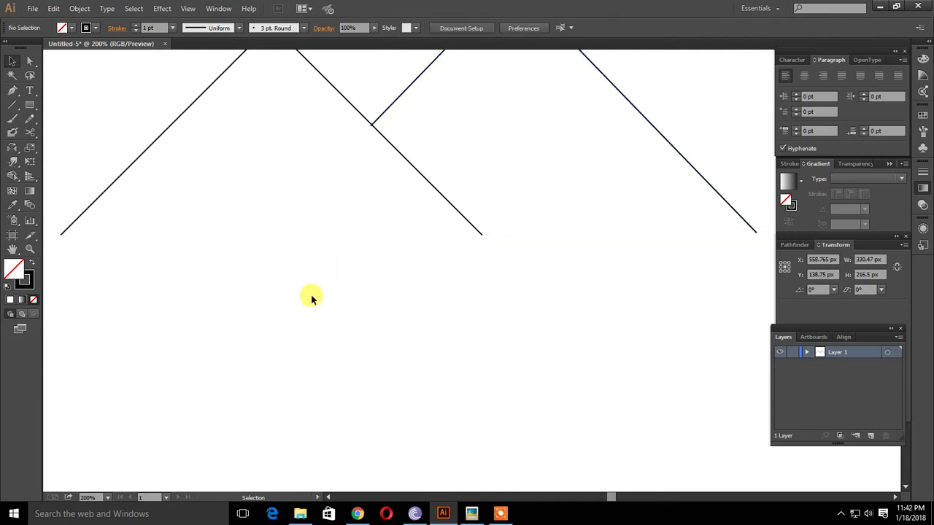
left_click(419, 74)
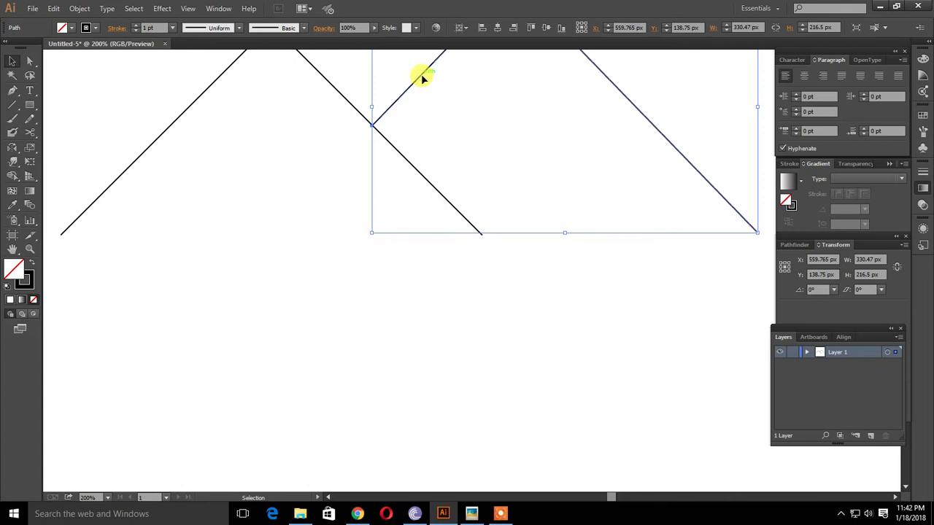
- Return the view to 100% and select both mountain paths
left_click(326, 206)
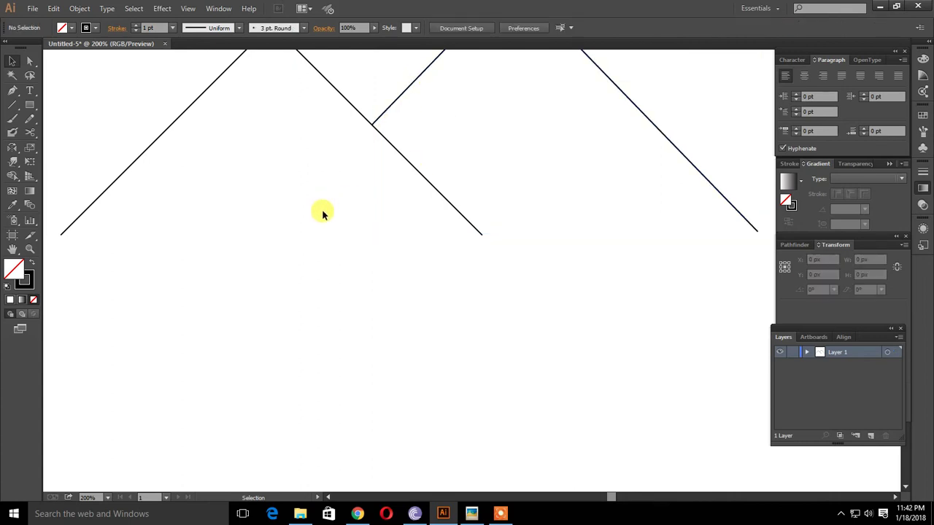
key("ctrl+0")
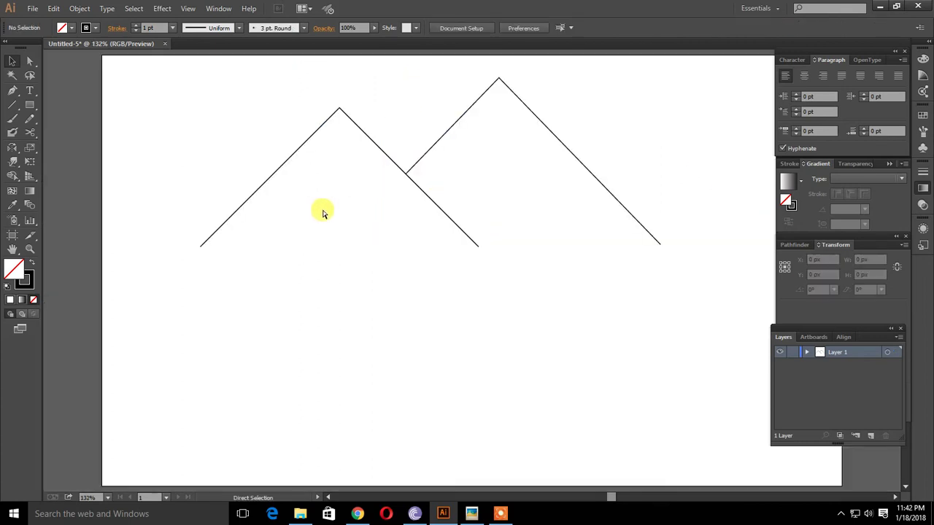
key("ctrl+1")
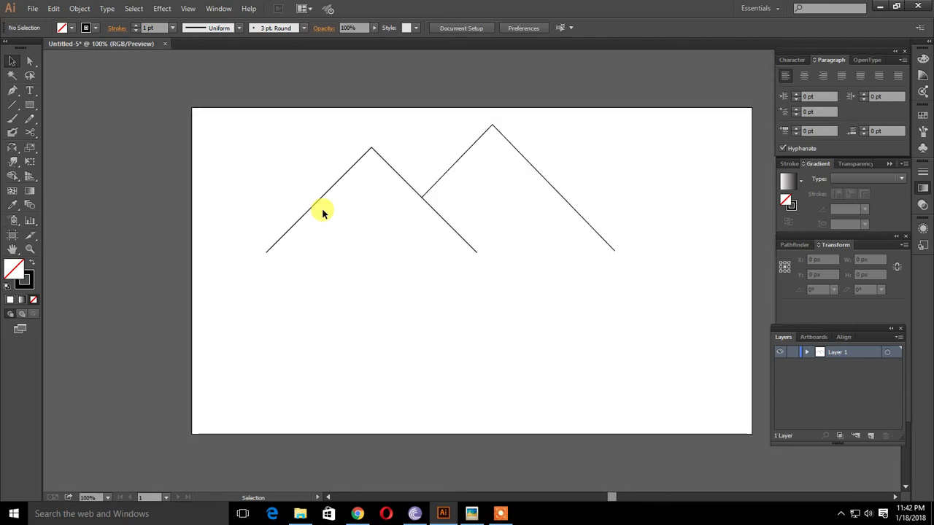
left_click_drag(305, 157, 656, 211)
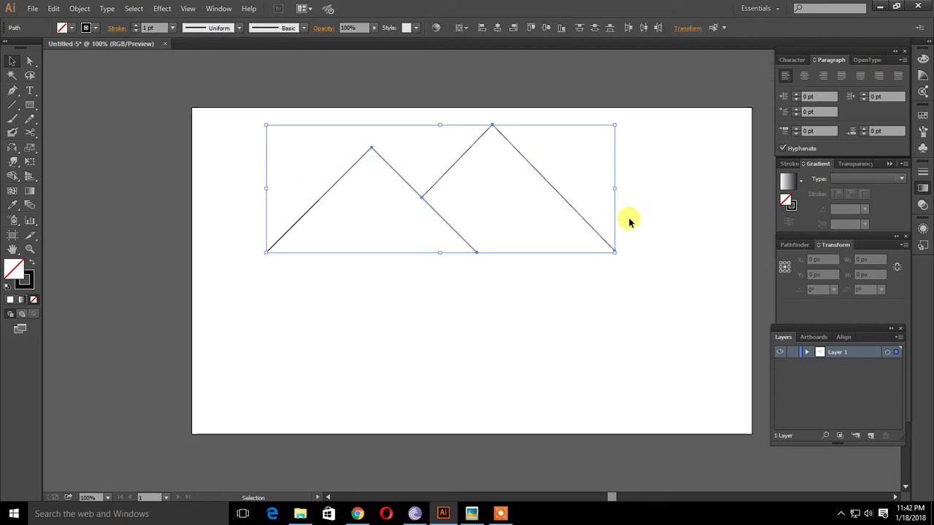
- Set both mountain paths' stroke weight to 22 pt
left_click(793, 164)
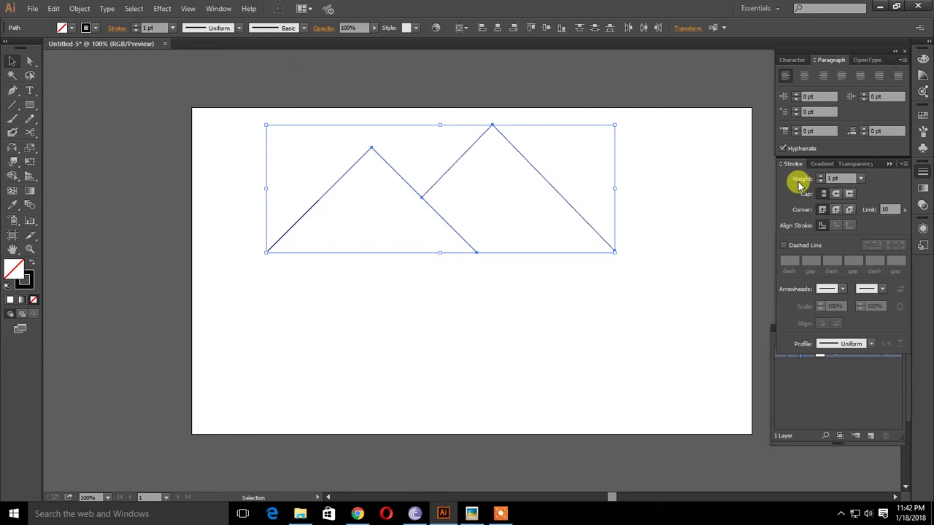
left_click(823, 177)
left_click(823, 177)
left_click(823, 177)
left_click(823, 177)
left_click(823, 177)
left_click_drag(328, 134, 621, 202)
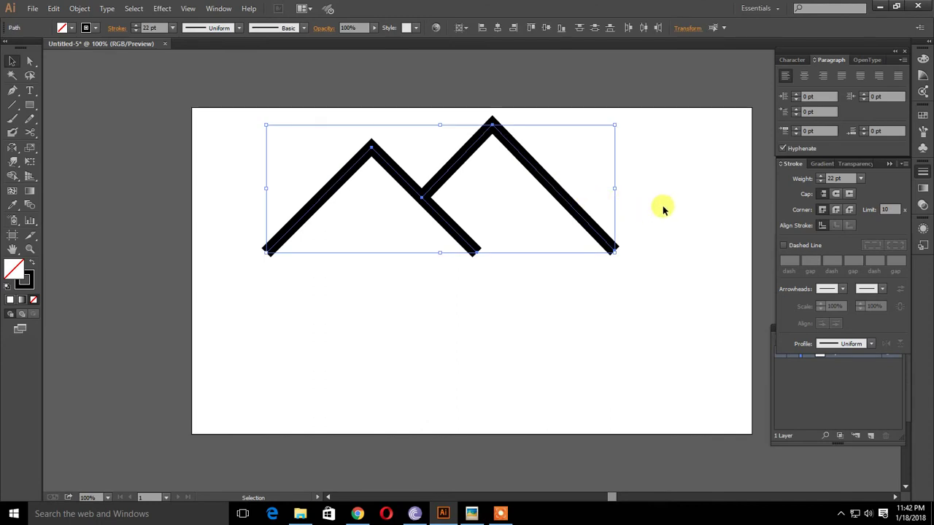
- Expand the mountains' fill and stroke into filled shapes
left_click(79, 9)
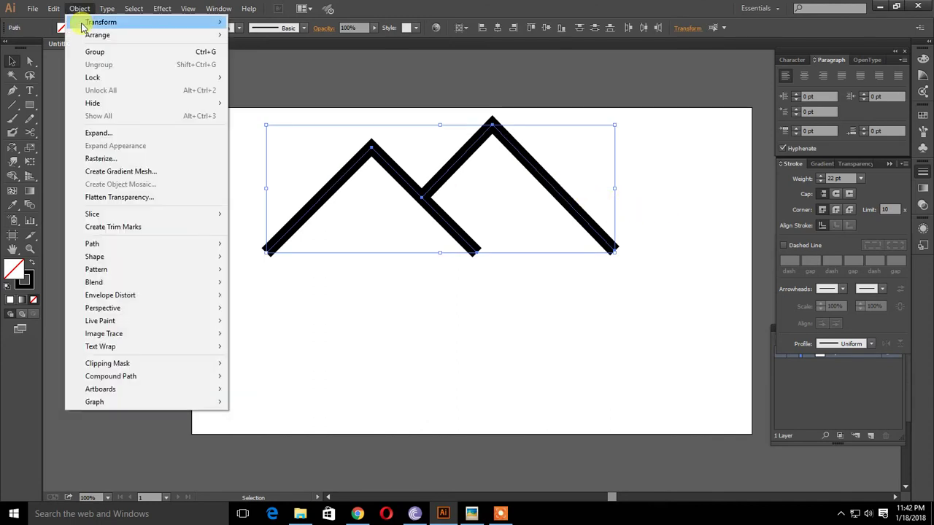
left_click(120, 133)
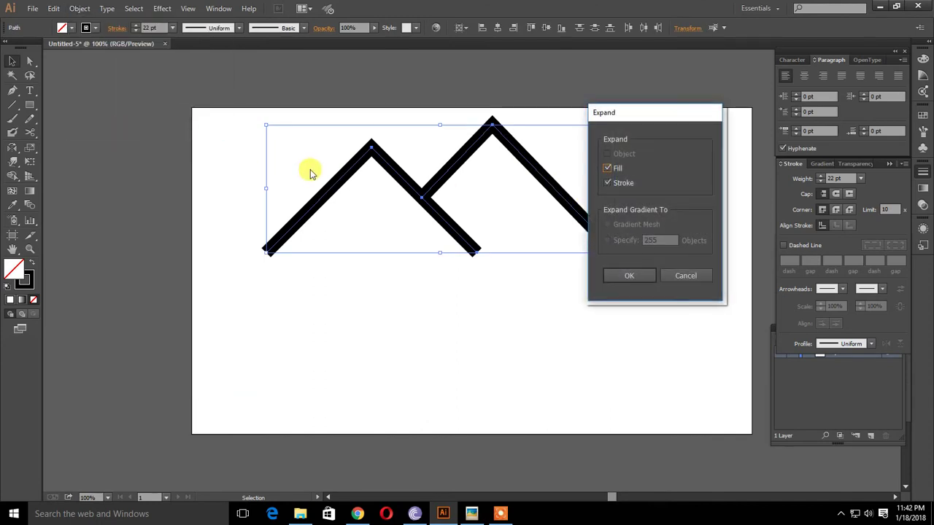
left_click(624, 276)
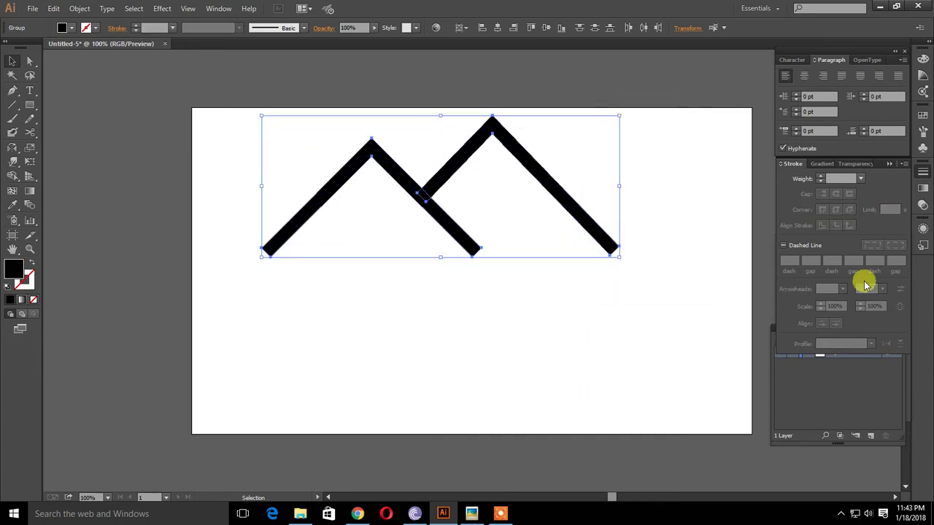
left_click(800, 389)
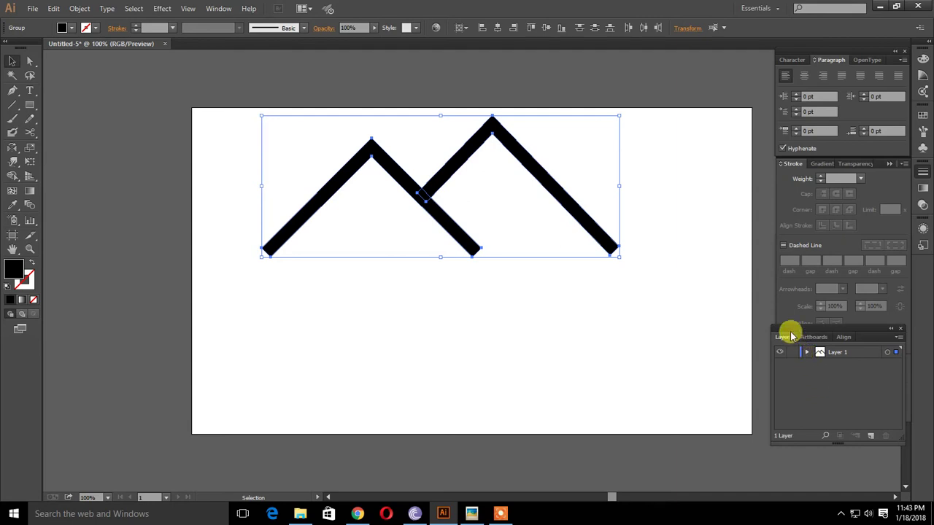
- Unite the expanded shapes with Pathfinder into one 612.684 × 243.097 px path
left_click(219, 8)
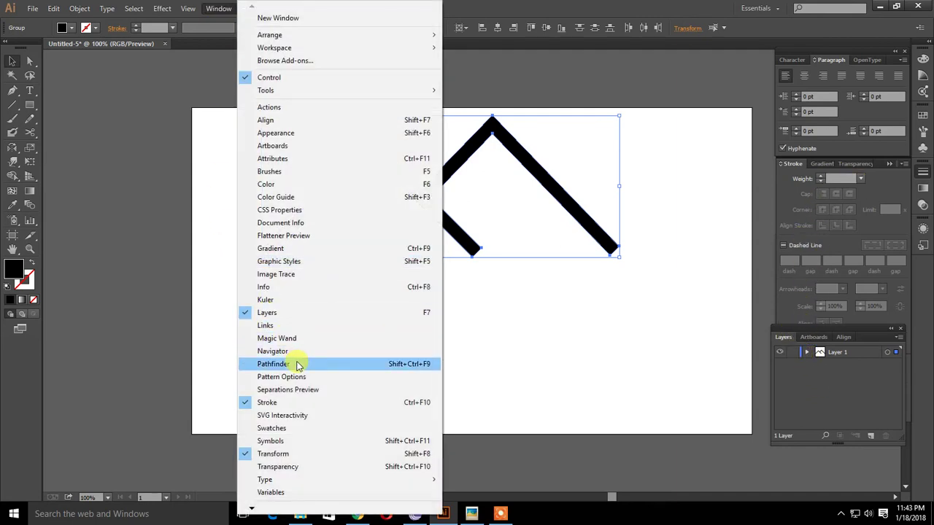
left_click(295, 363)
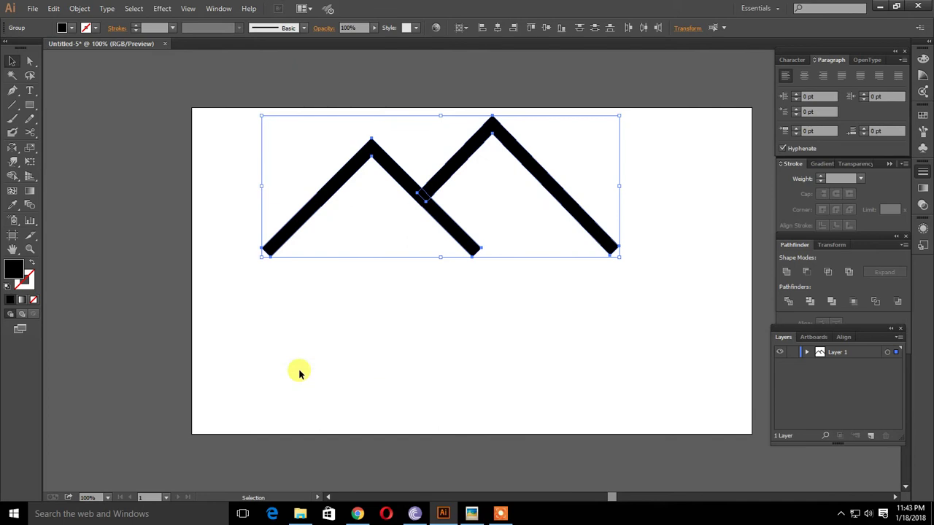
left_click(786, 272)
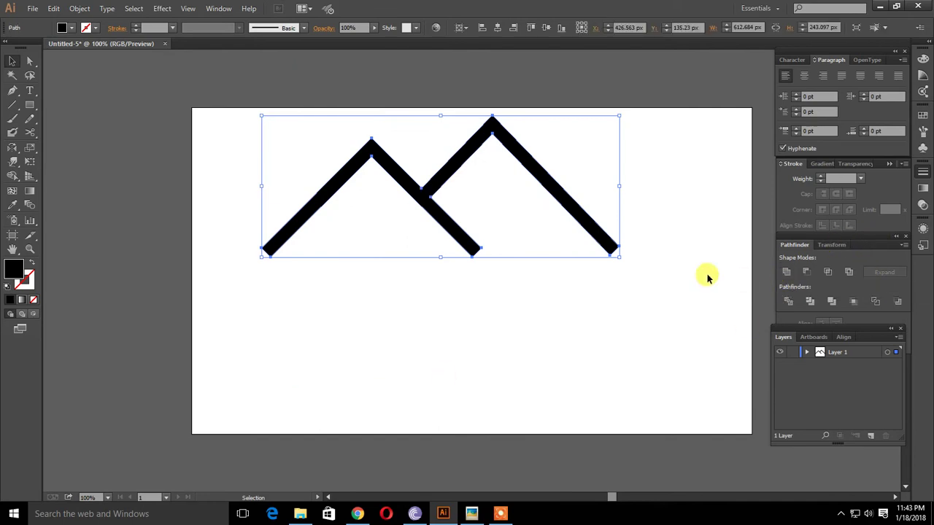
left_click(516, 325)
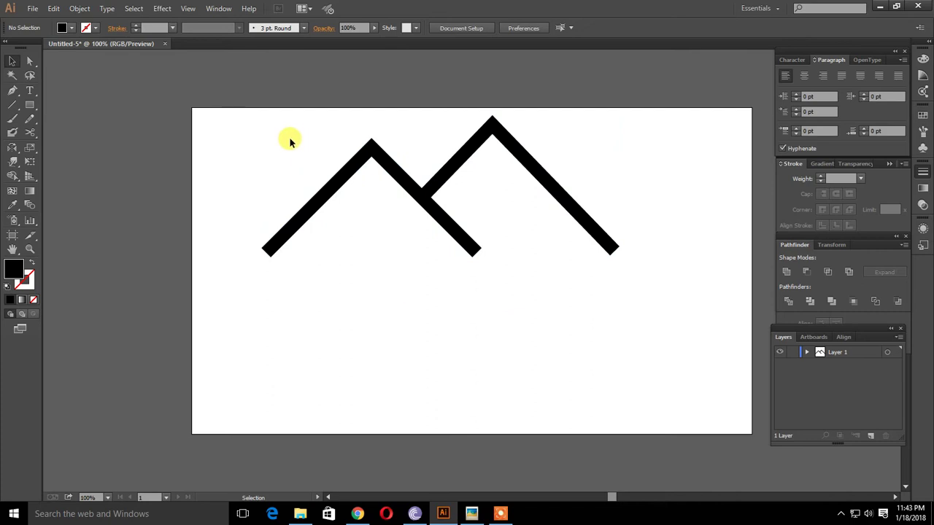
left_click_drag(289, 139, 627, 199)
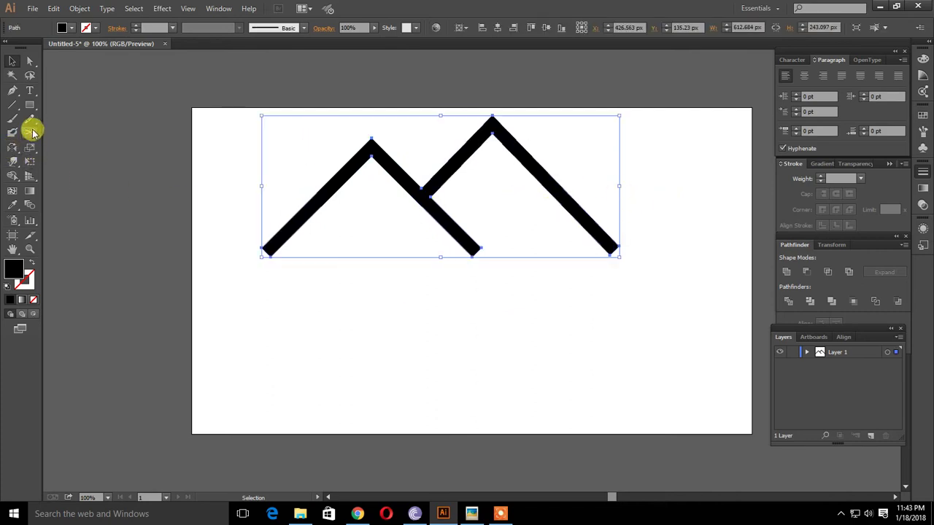
- Erase the slanted bottom ends with the Eraser, leaving a 577.64 × 208.318 px shape with a flat base
left_click_drag(30, 132, 58, 136)
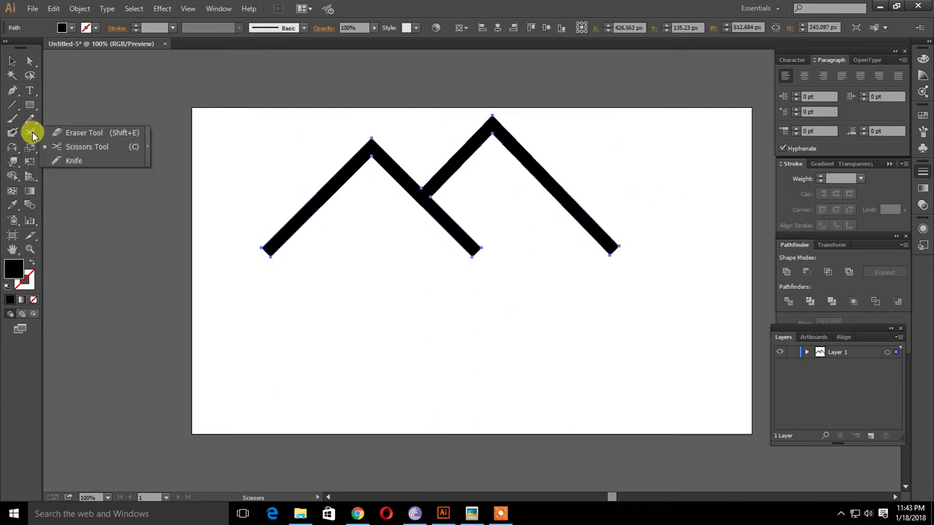
left_click(84, 135)
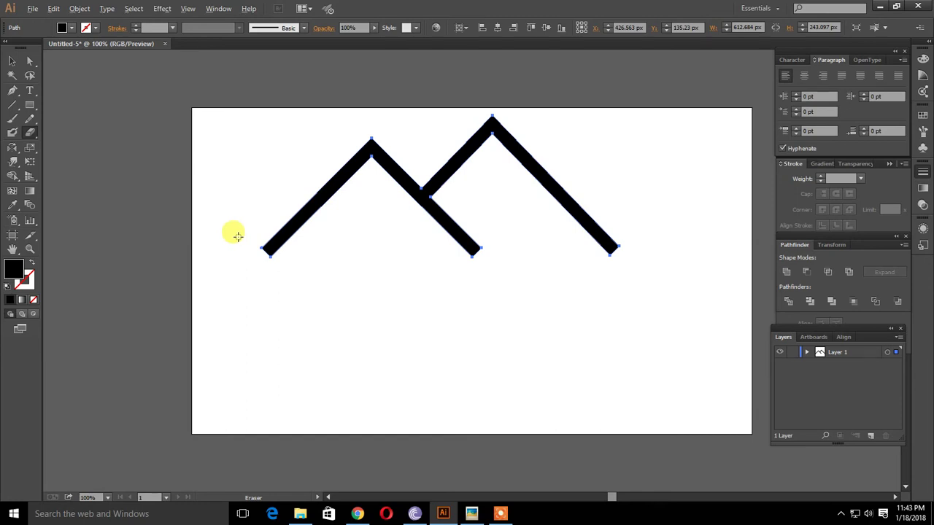
left_click_drag(237, 236, 661, 277)
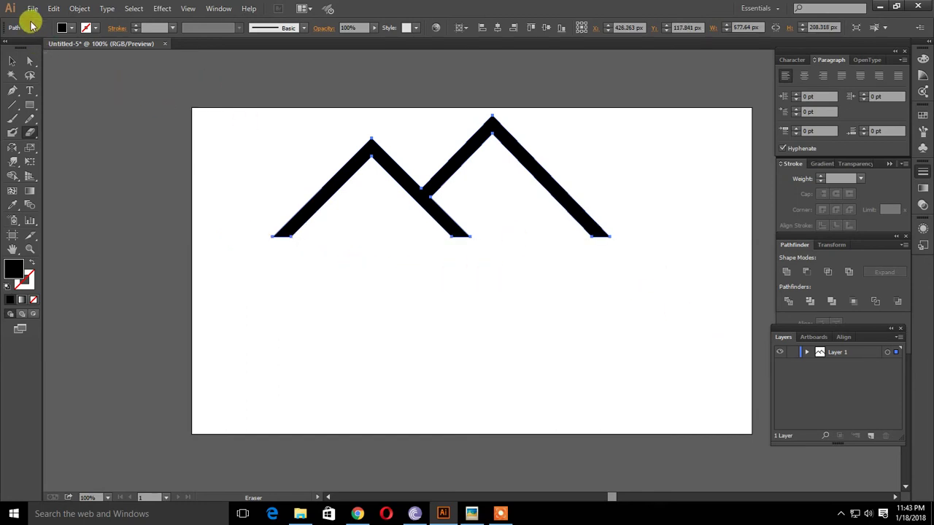
left_click(10, 63)
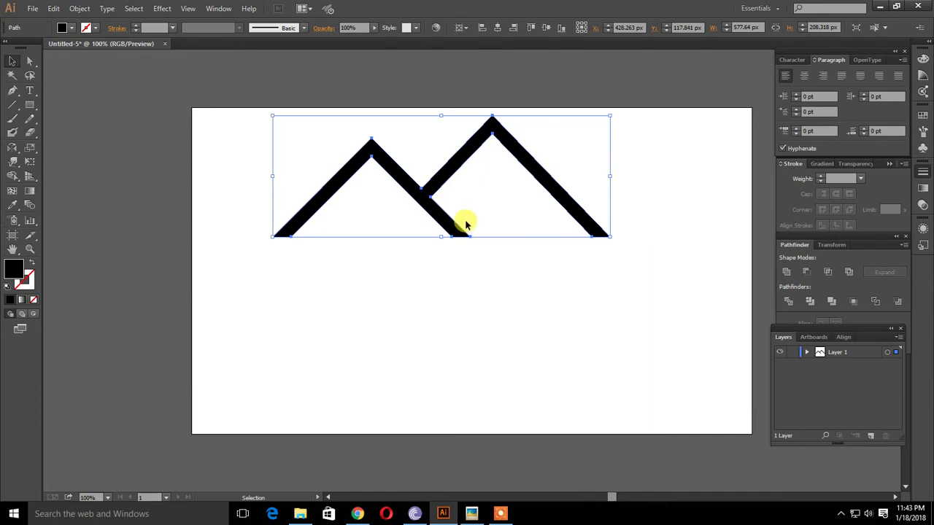
- Reflect a horizontal copy of the mountain shape across its base and nudge it slightly down
key("o")
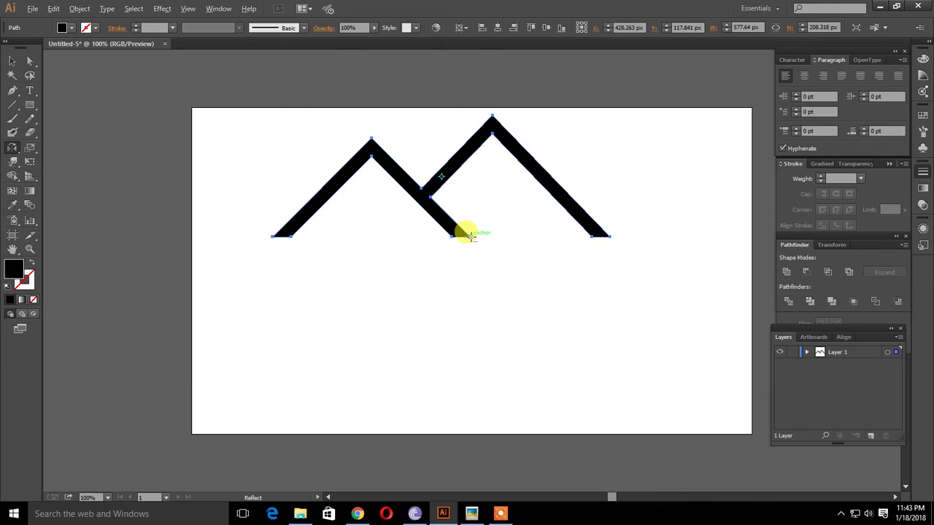
left_click(471, 235, "alt")
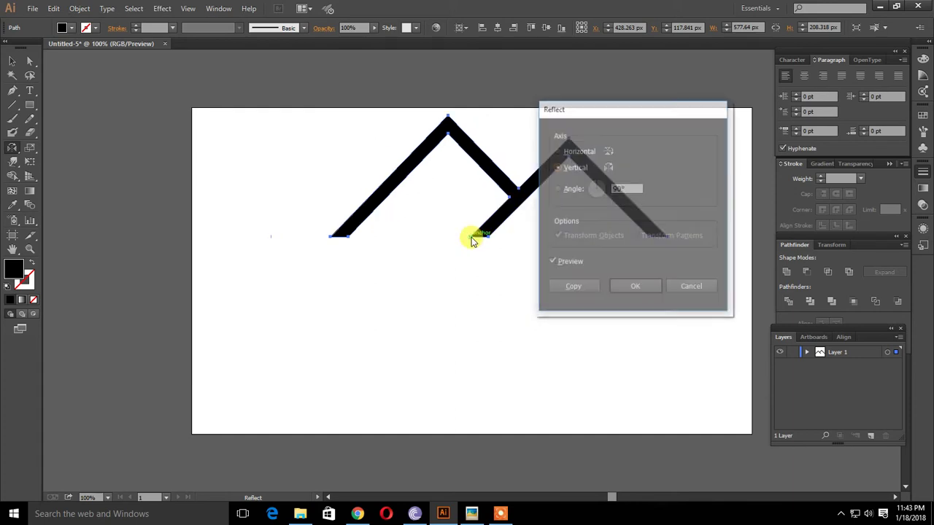
left_click(557, 151)
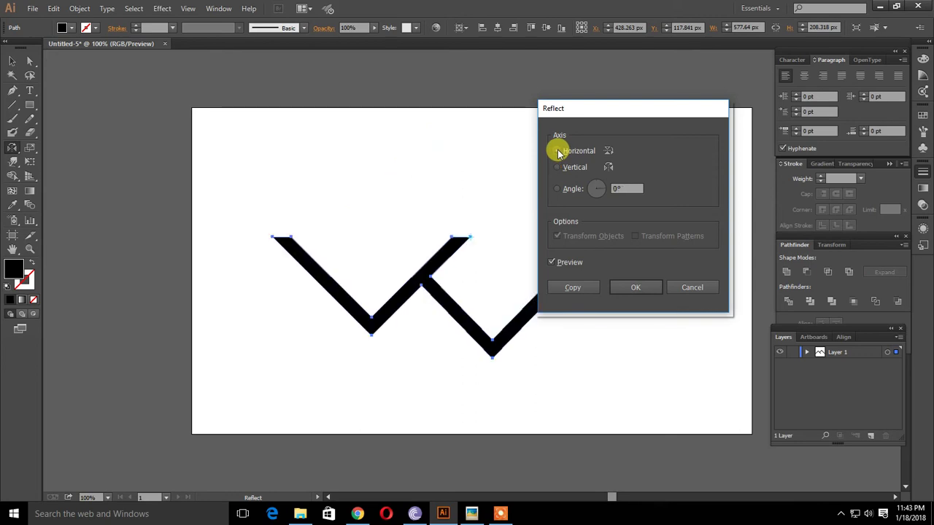
left_click(572, 288)
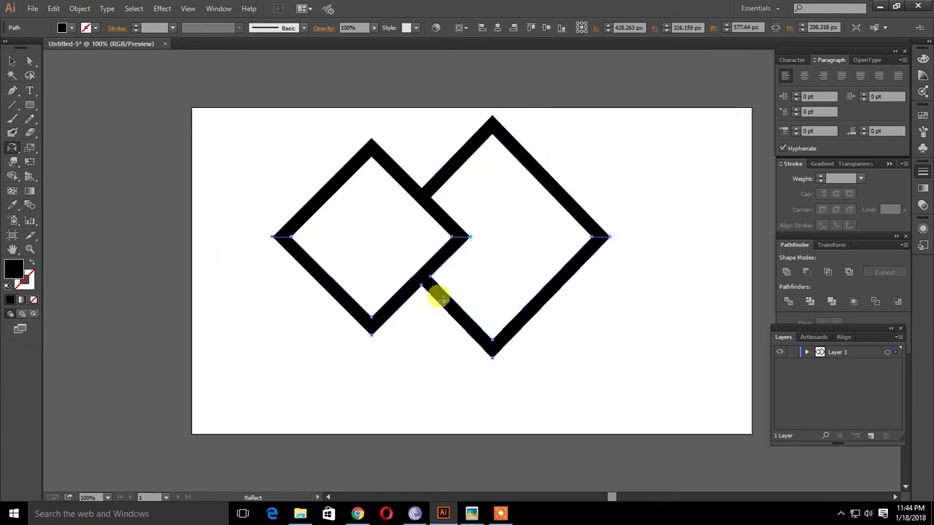
key("Down")
key("Down")
key("Down")
key("Down")
key("Down")
key("Down")
key("Down")
key("Down")
key("Down")
- Lock the original mountain <Path> in Layer 1 and reselect the mirrored lower path
left_click(12, 61)
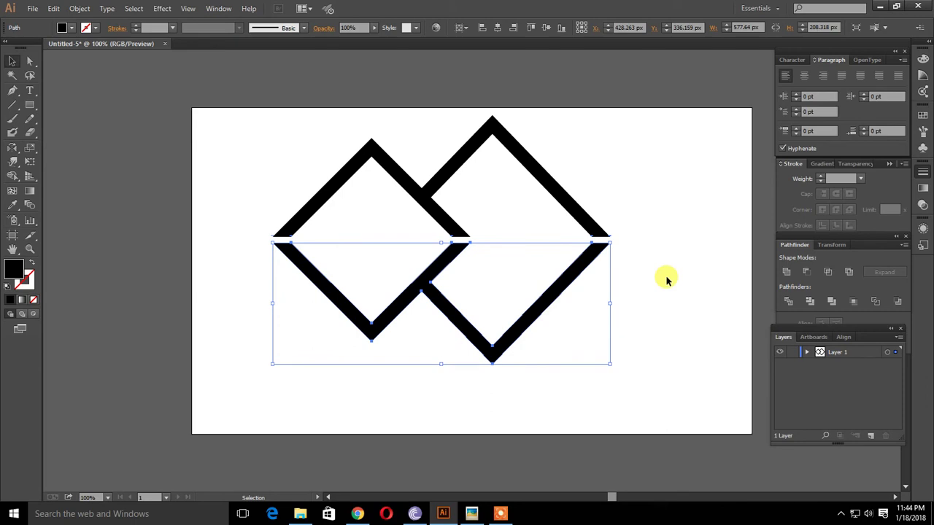
left_click(806, 353)
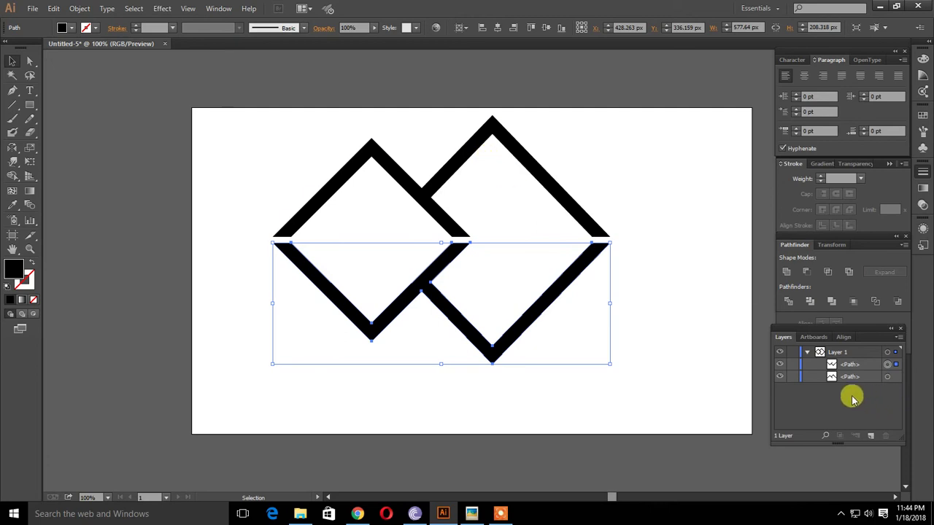
left_click(793, 375)
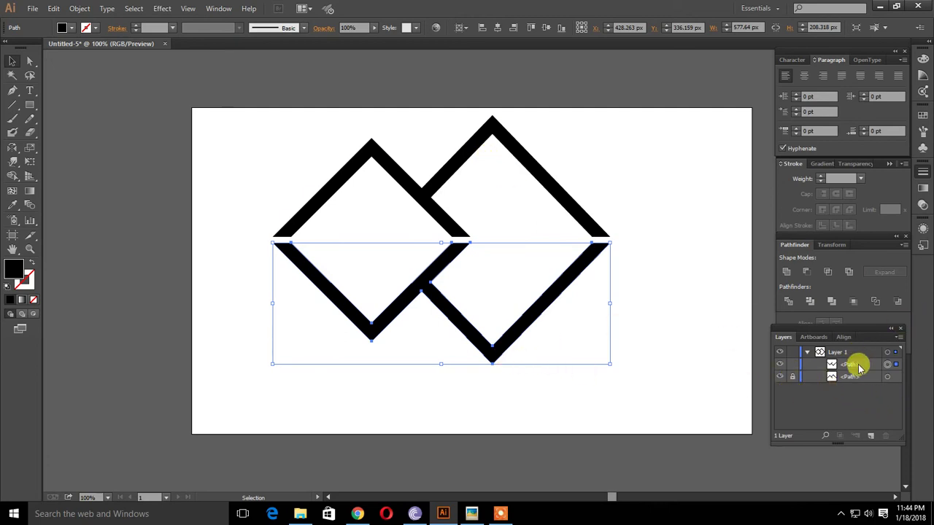
left_click(508, 320)
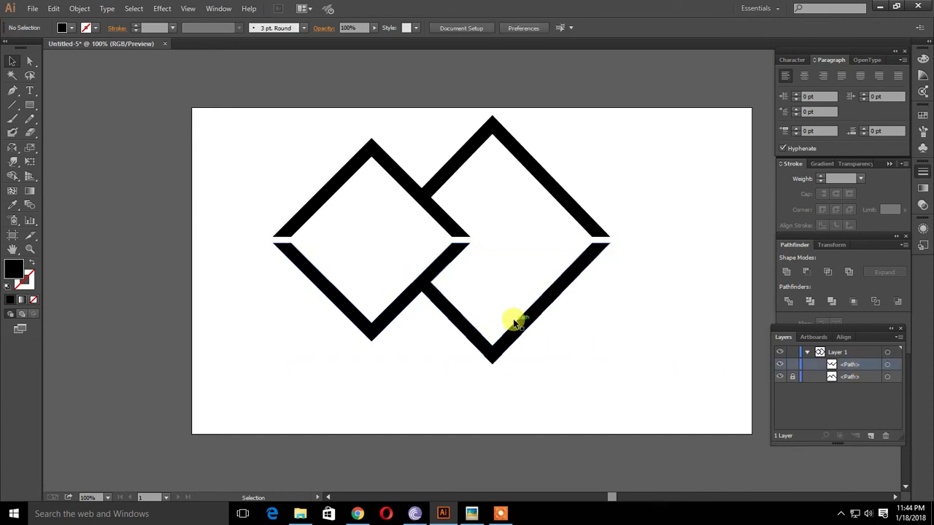
left_click(515, 321)
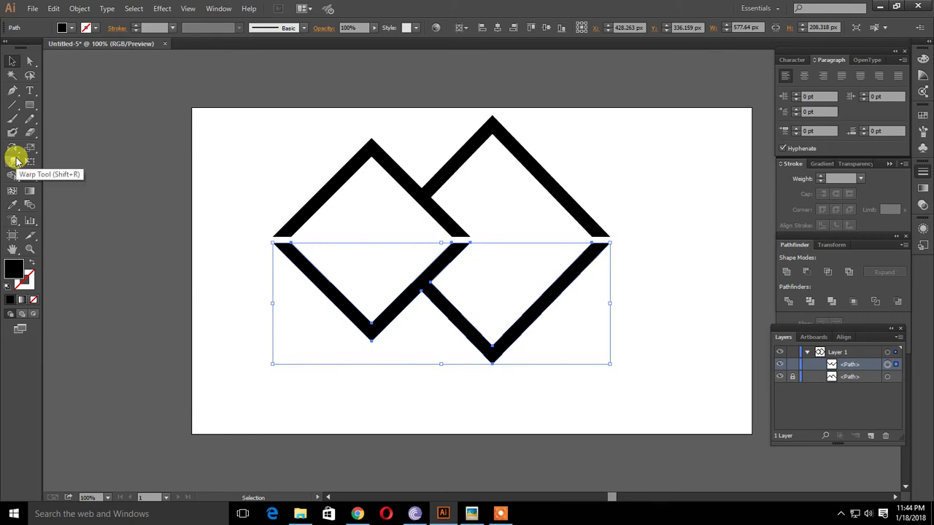
- Choose the Warp Tool and set its brush to 100 px width and 20 px height, zoomed to 200%
left_click(17, 159)
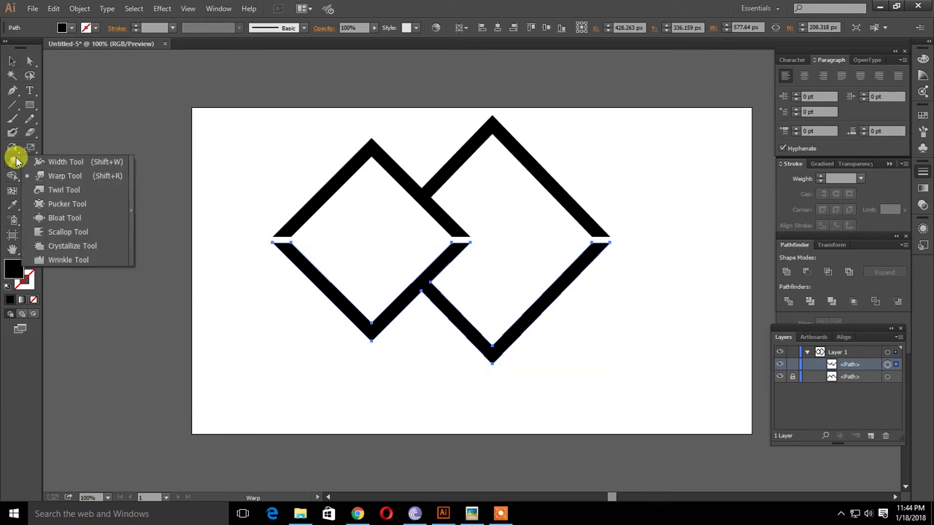
left_click(45, 176)
double_click(15, 164)
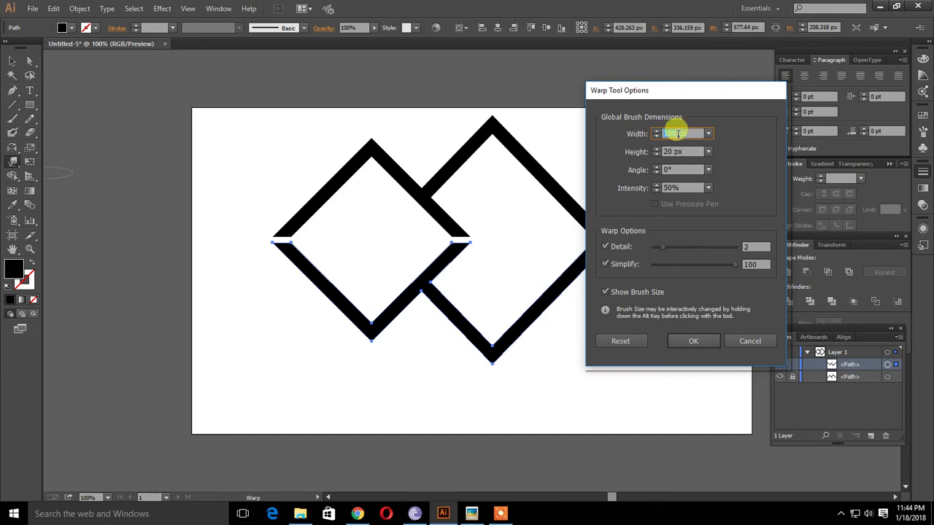
left_click_drag(646, 133, 680, 129)
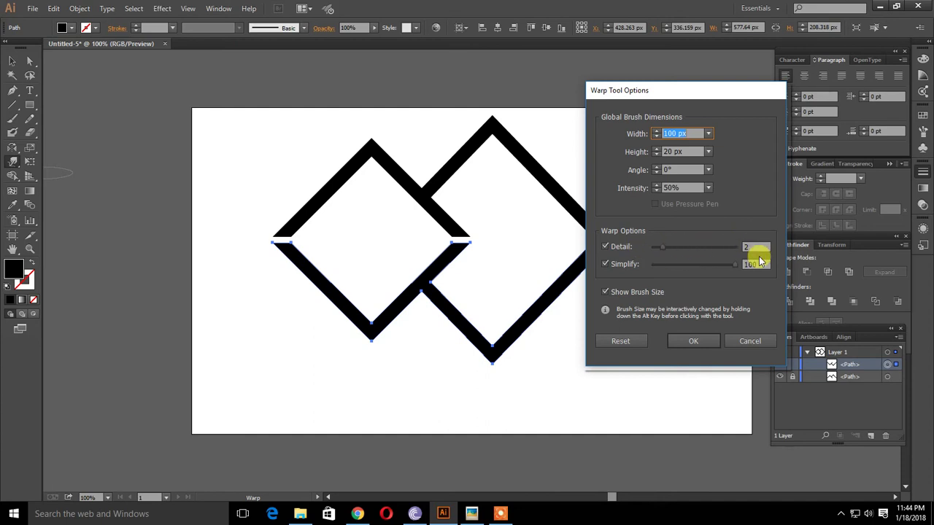
left_click(694, 340)
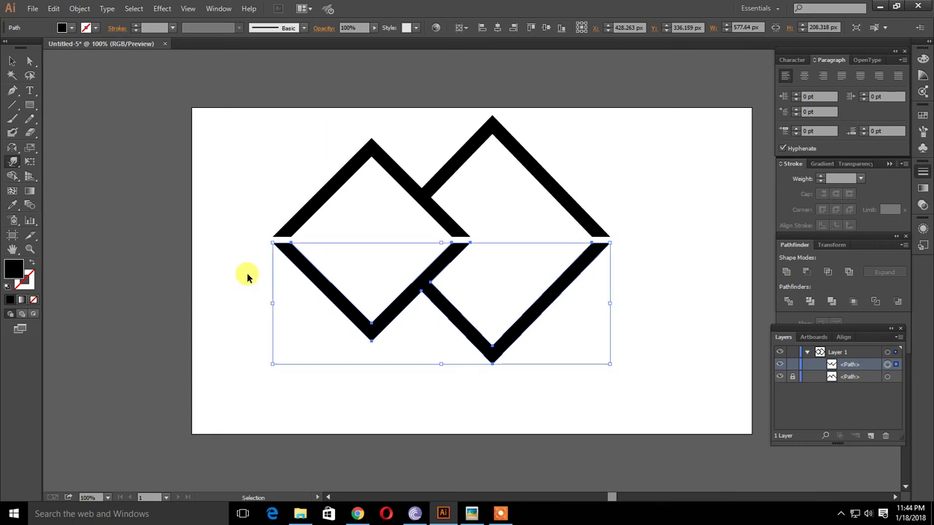
key("ctrl+equal")
key("ctrl+equal")
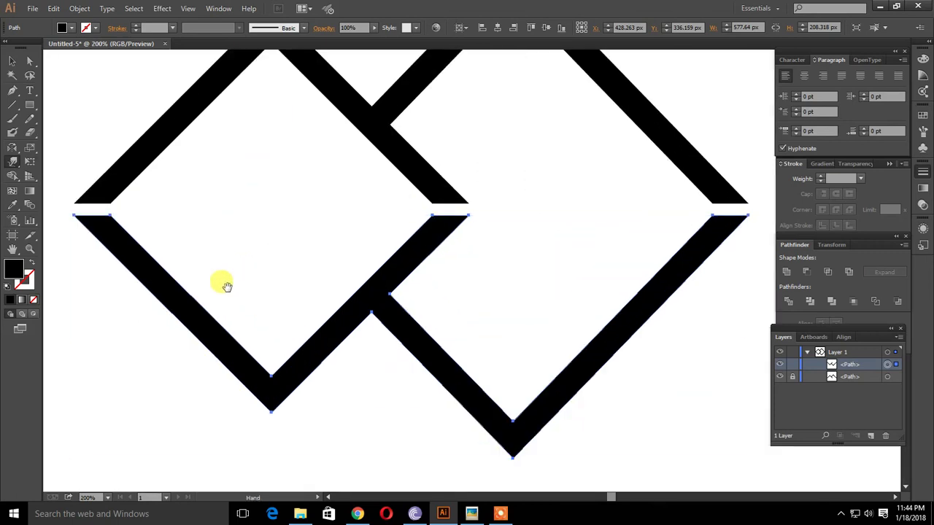
- Warp the lower mirrored zigzag into ripples along its length, then zoom out to 100%
left_click_drag(223, 282, 338, 304)
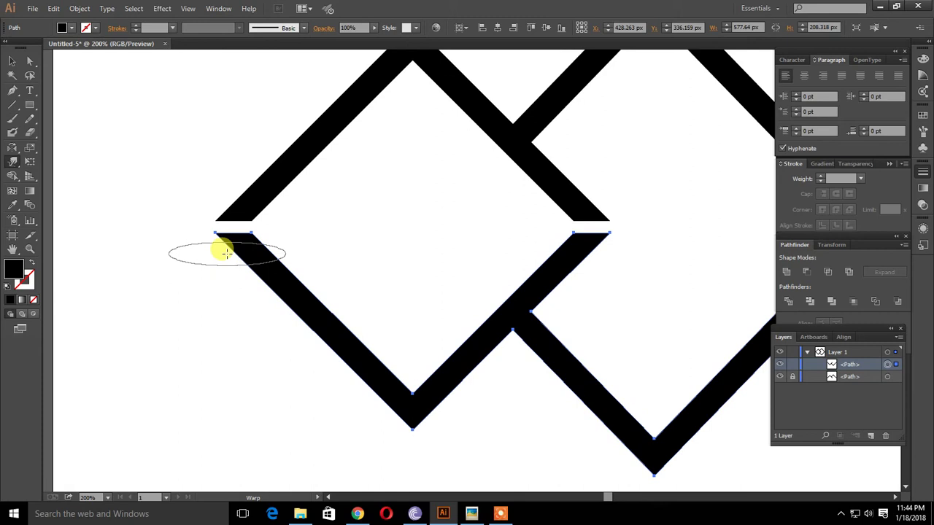
mouse_move(224, 251)
left_mouse_down()
mouse_move(287, 241)
mouse_move(240, 270)
mouse_move(243, 309)
mouse_move(271, 292)
mouse_move(330, 291)
mouse_move(298, 308)
mouse_move(282, 334)
mouse_move(350, 325)
mouse_move(328, 385)
mouse_move(379, 358)
mouse_move(369, 381)
mouse_move(392, 426)
mouse_move(406, 386)
mouse_move(402, 417)
mouse_move(443, 421)
mouse_move(421, 368)
mouse_move(462, 413)
mouse_move(394, 421)
mouse_move(397, 387)
mouse_move(423, 436)
mouse_move(438, 383)
mouse_move(423, 371)
mouse_move(455, 397)
mouse_move(463, 383)
mouse_move(425, 367)
mouse_move(485, 354)
mouse_move(452, 328)
mouse_move(483, 327)
mouse_move(523, 309)
mouse_move(473, 292)
mouse_move(503, 271)
mouse_move(588, 273)
mouse_move(535, 243)
mouse_move(598, 242)
left_mouse_up()
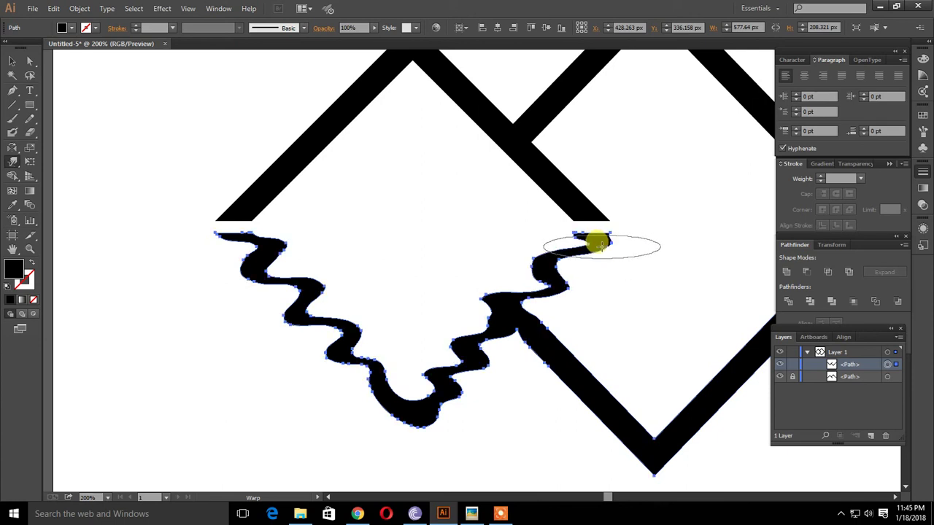
mouse_move(559, 328)
left_mouse_down()
mouse_move(520, 358)
mouse_move(525, 372)
left_mouse_up()
mouse_move(554, 329)
left_mouse_down()
mouse_move(493, 350)
mouse_move(520, 363)
mouse_move(572, 337)
mouse_move(583, 354)
mouse_move(546, 386)
mouse_move(621, 357)
mouse_move(532, 407)
mouse_move(550, 415)
mouse_move(629, 377)
mouse_move(638, 402)
mouse_move(595, 437)
mouse_move(625, 427)
mouse_move(434, 415)
mouse_move(382, 447)
mouse_move(434, 433)
mouse_move(494, 459)
mouse_move(507, 453)
mouse_move(448, 419)
mouse_move(463, 408)
mouse_move(538, 410)
mouse_move(472, 377)
mouse_move(573, 367)
mouse_move(509, 338)
mouse_move(602, 332)
mouse_move(619, 292)
mouse_move(652, 284)
mouse_move(606, 261)
mouse_move(681, 240)
mouse_move(652, 233)
mouse_move(621, 252)
left_mouse_up()
key("v")
key("ctrl+minus")
key("shift+r")
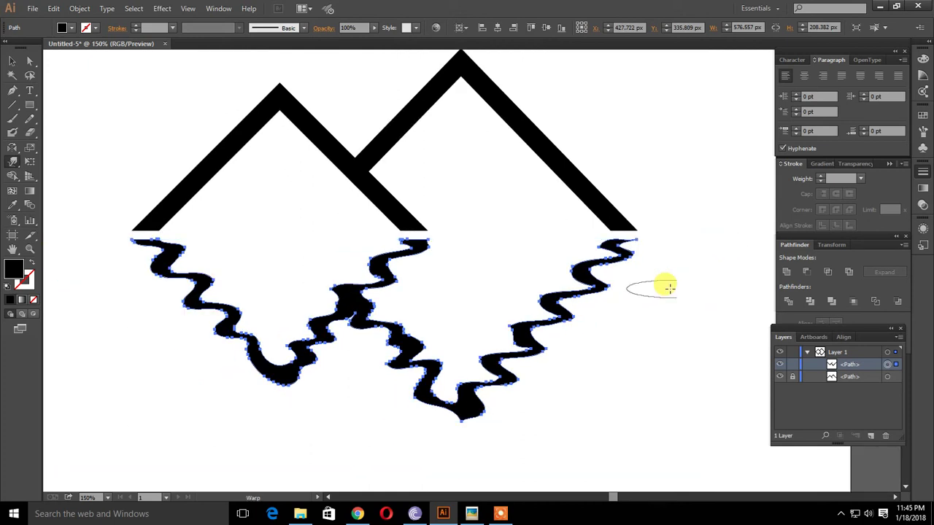
key("ctrl+minus")
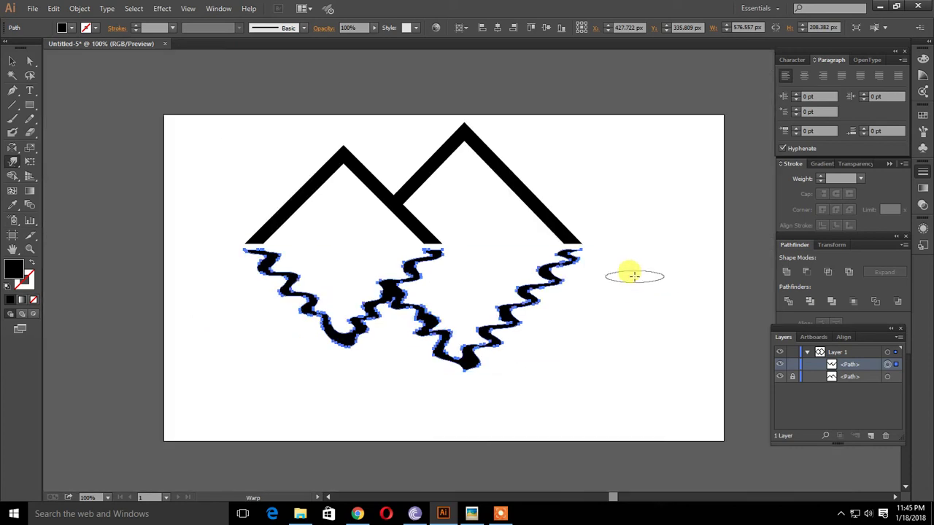
left_click(13, 61)
- Create Layer 2, move it below Layer 1 and make it active
left_click(632, 328)
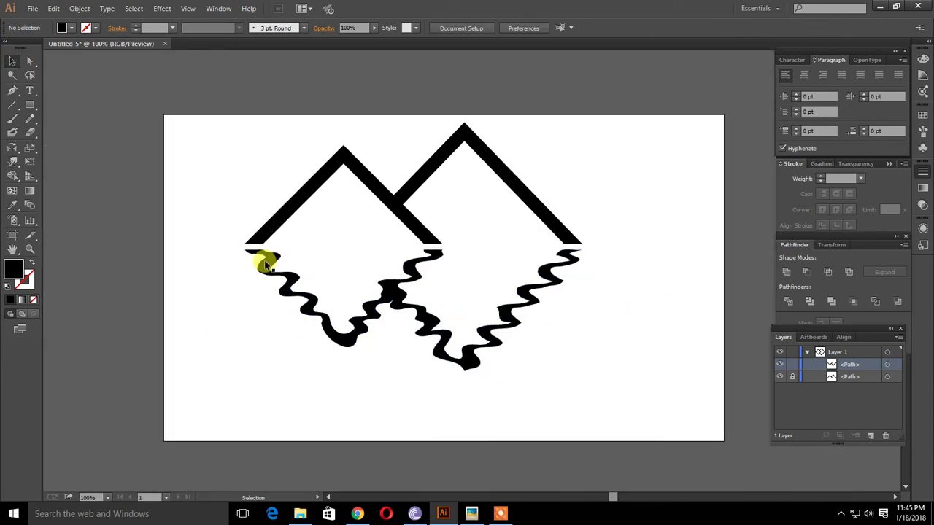
left_click_drag(228, 286, 589, 307)
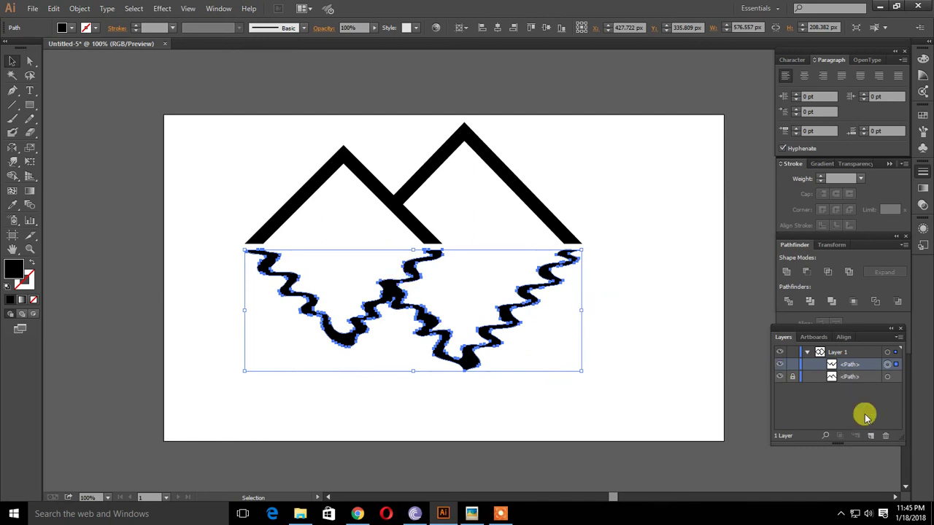
left_click(870, 435)
left_click_drag(819, 352, 826, 405)
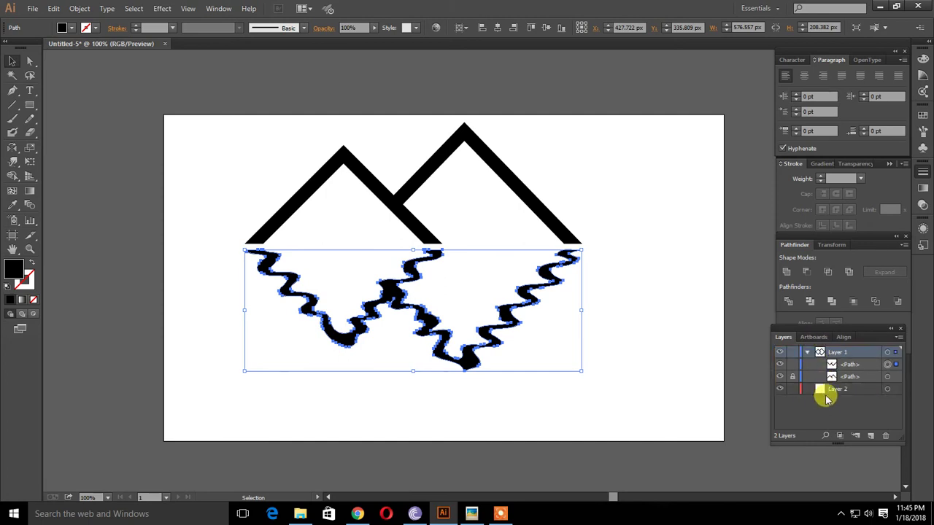
left_click(831, 392)
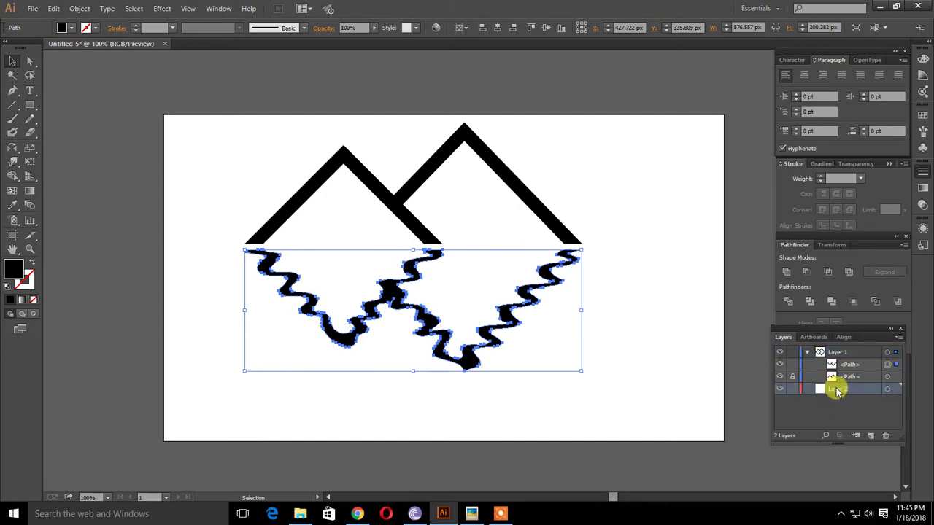
- Try a grey swatch fill on the waves, undo it, and deselect them
left_click(922, 117)
left_click(834, 175)
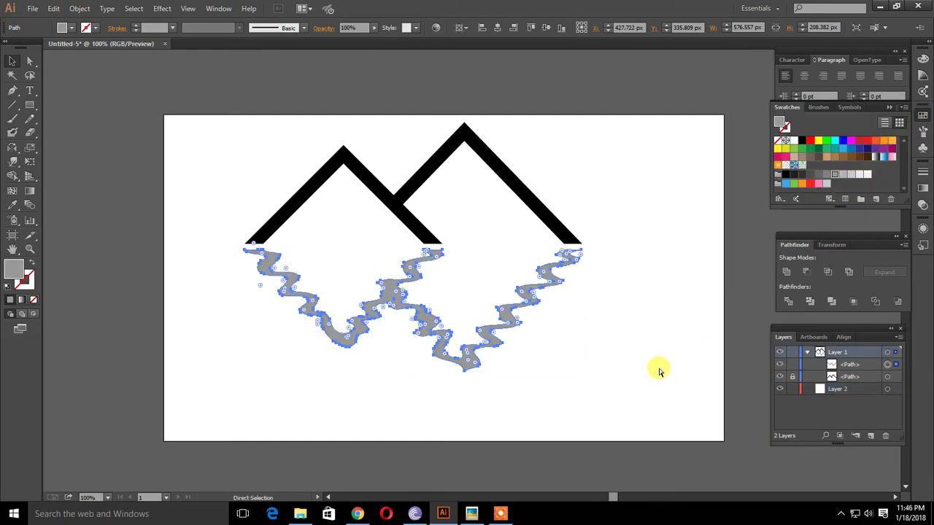
key("ctrl+z")
left_click(210, 318)
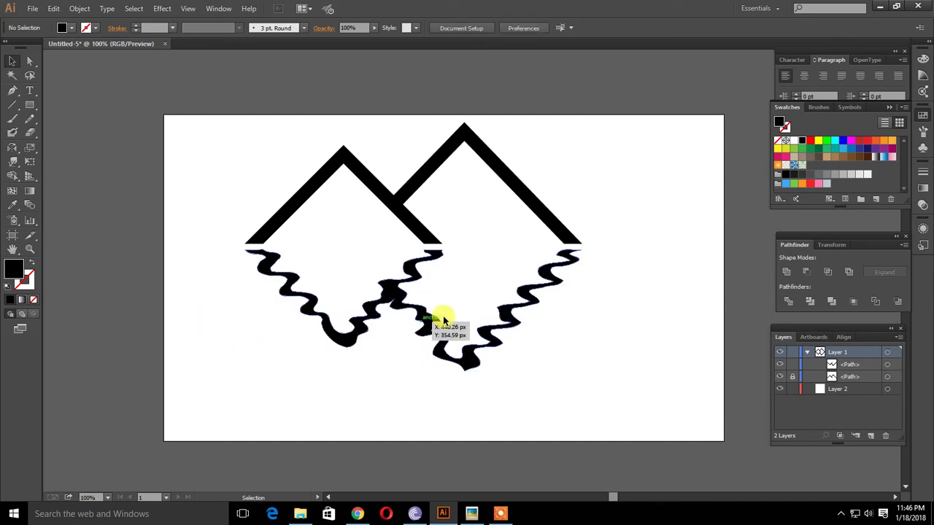
- Draw a rectangle over the artboard with the Rectangle tool, then delete it since it hides the artwork
left_click(29, 107)
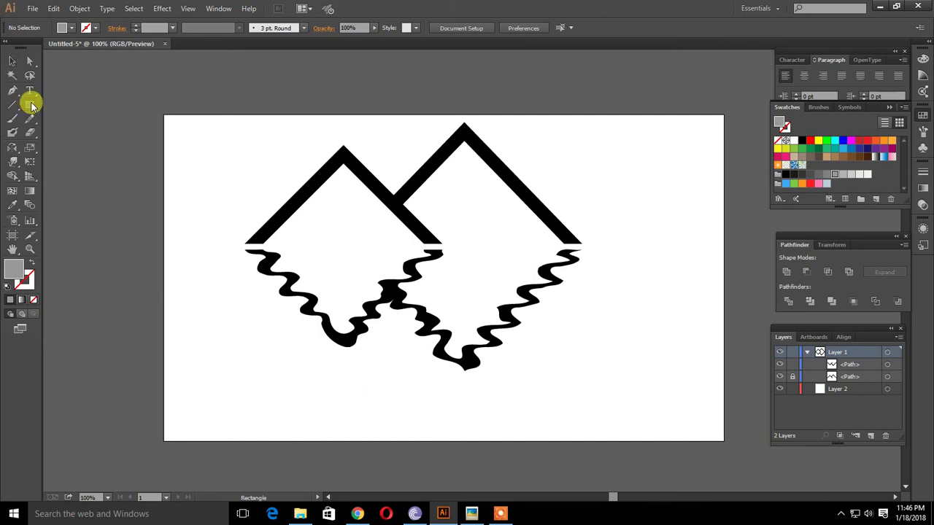
left_click_drag(31, 107, 108, 100)
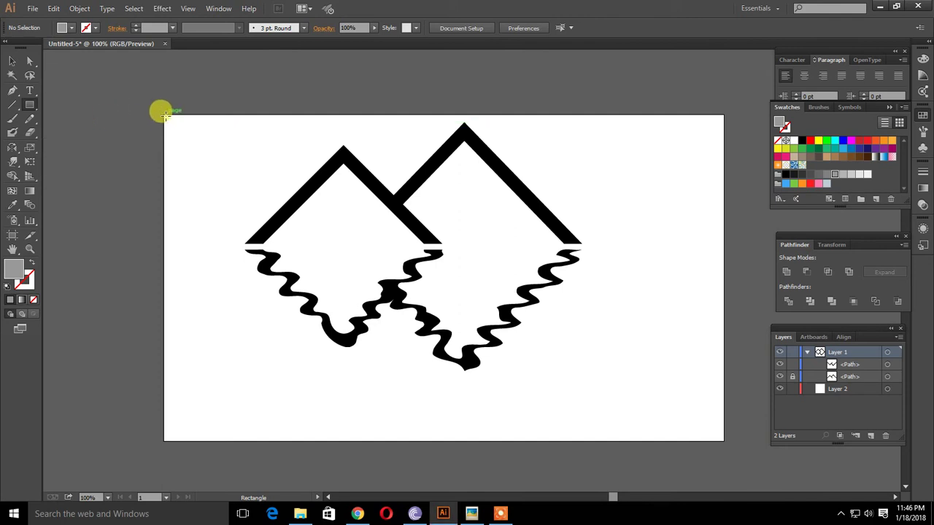
left_click_drag(163, 113, 721, 437)
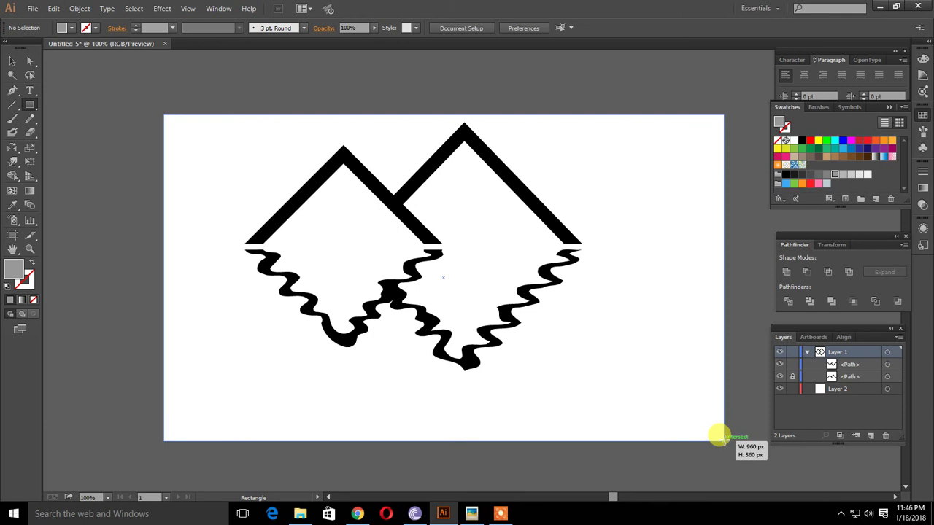
left_click_drag(721, 438, 721, 438)
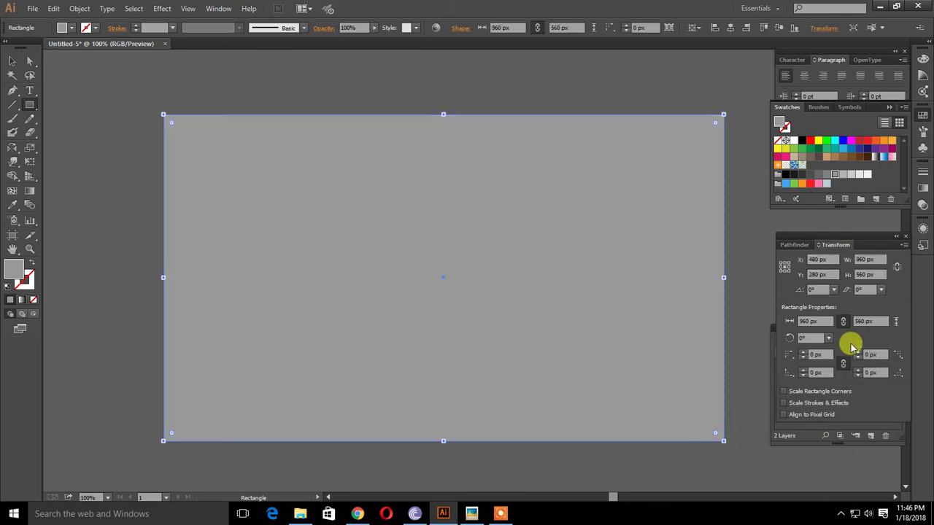
left_click(798, 432)
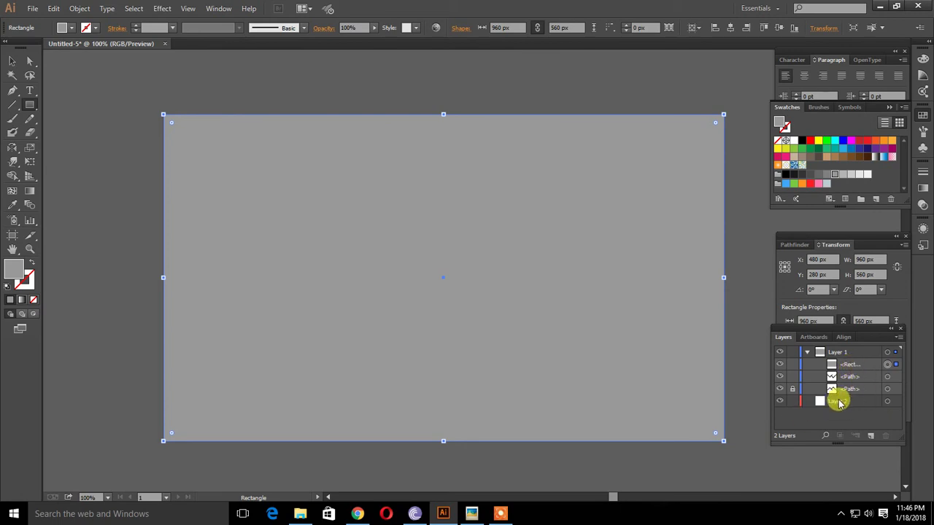
key("Delete")
- On Layer 2, draw a 960×560 grey background rectangle, then select the wavy reflection
left_click(837, 393)
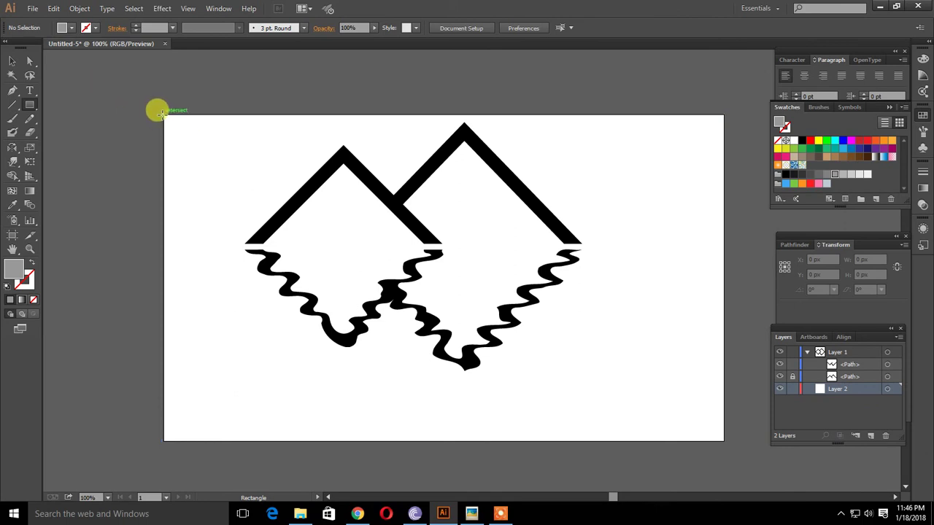
left_click_drag(163, 114, 713, 435)
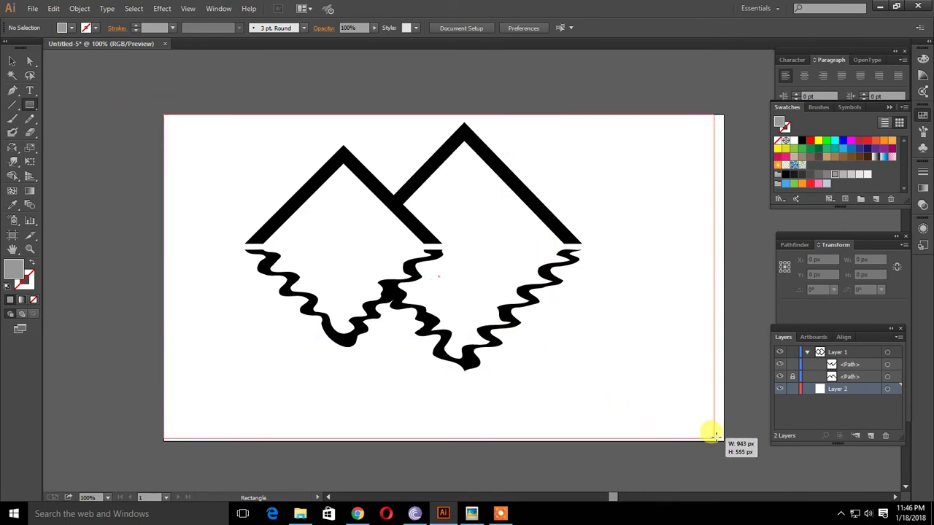
left_click_drag(714, 435, 723, 441)
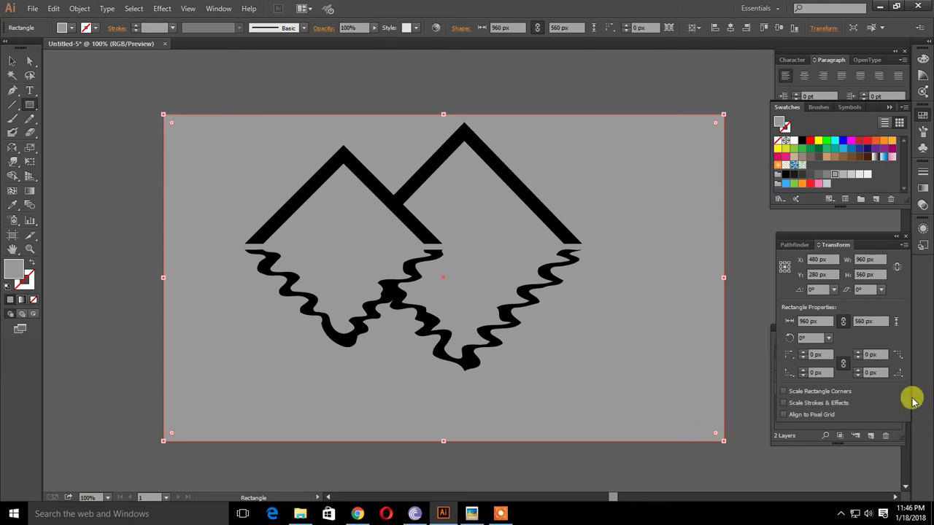
left_click(805, 436)
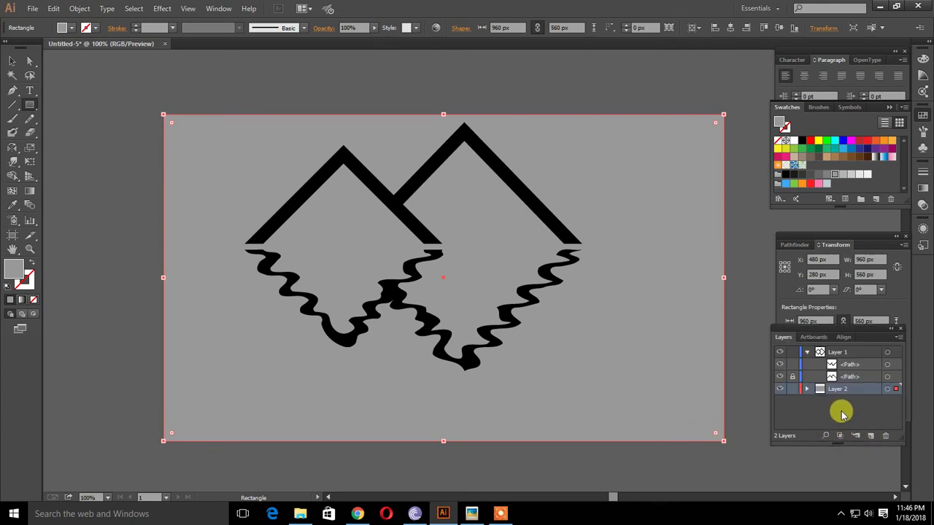
left_click(11, 60)
left_click(417, 309)
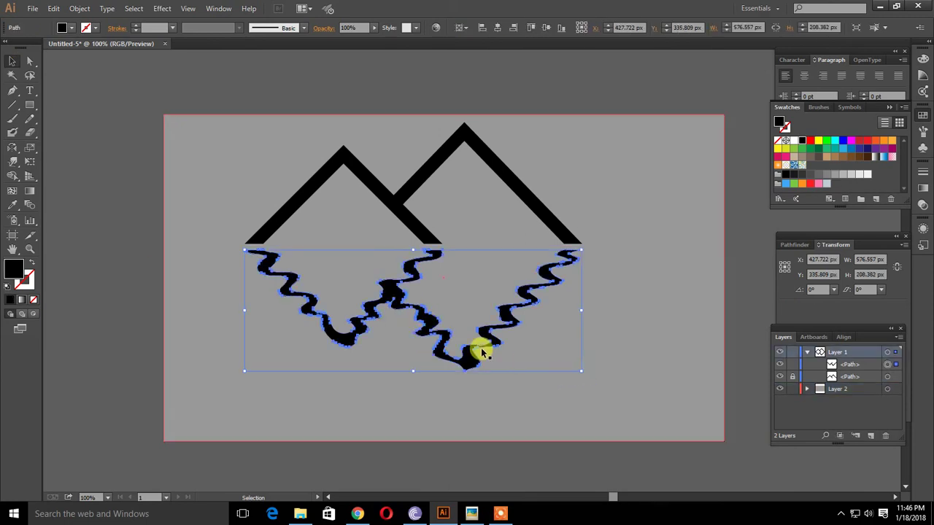
- Fill the waves with the White, Black gradient preset set to Radial type
left_click(923, 187)
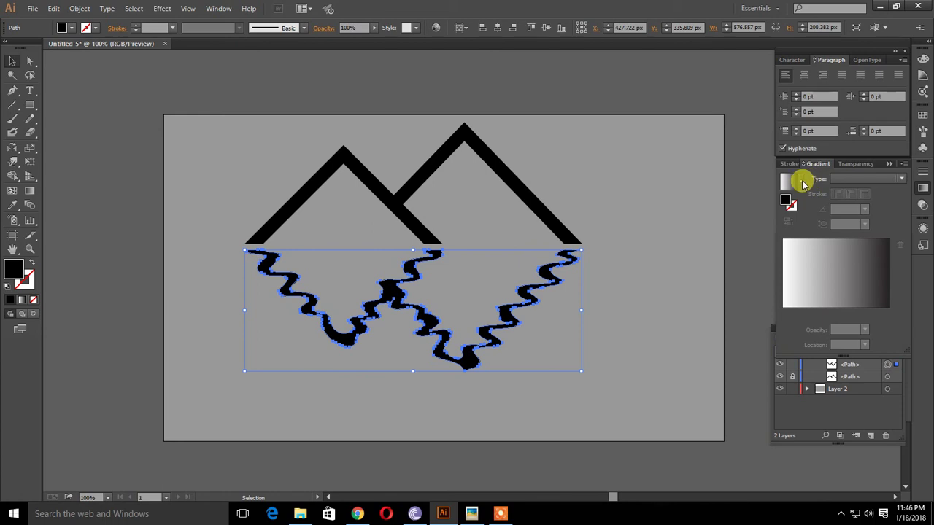
left_click(801, 181)
left_click_drag(798, 239, 795, 198)
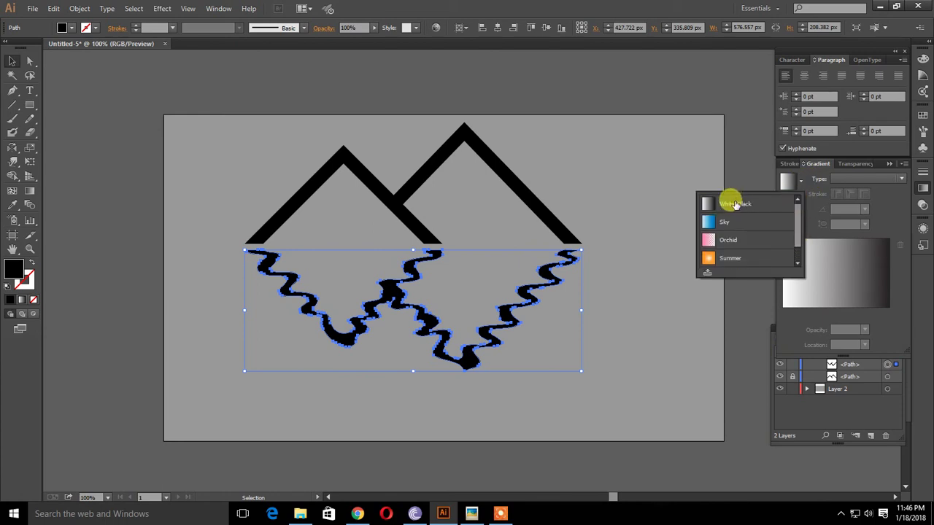
left_click(729, 198)
left_click(901, 178)
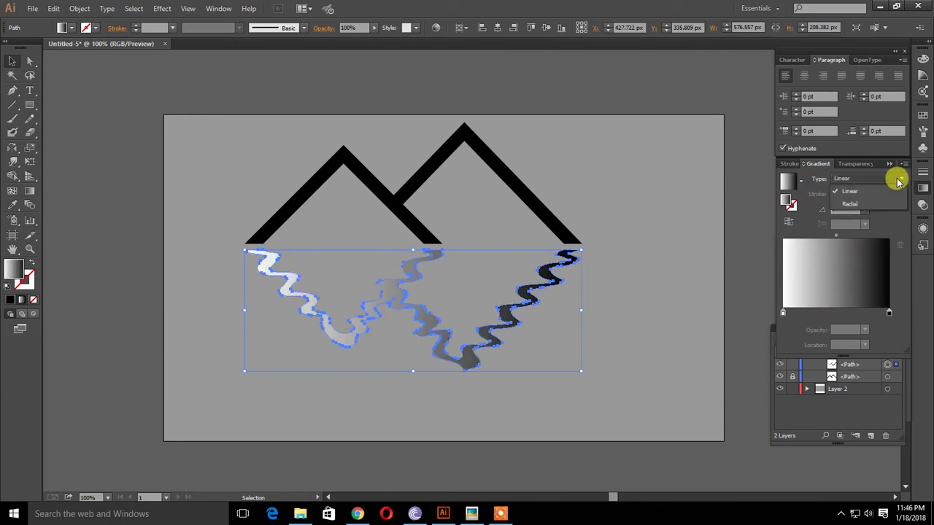
left_click(860, 203)
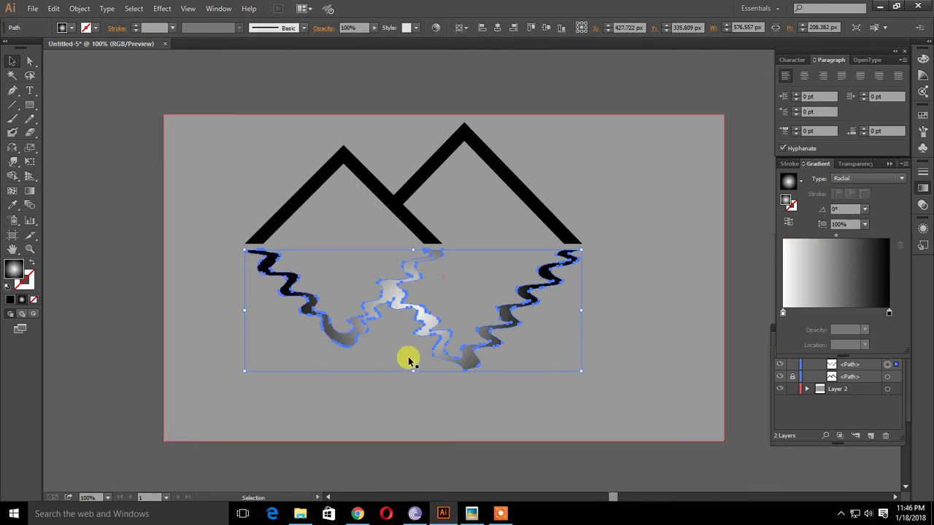
- Widen the radial gradient's radius and shift its white stop and midpoint on the artwork
key("g")
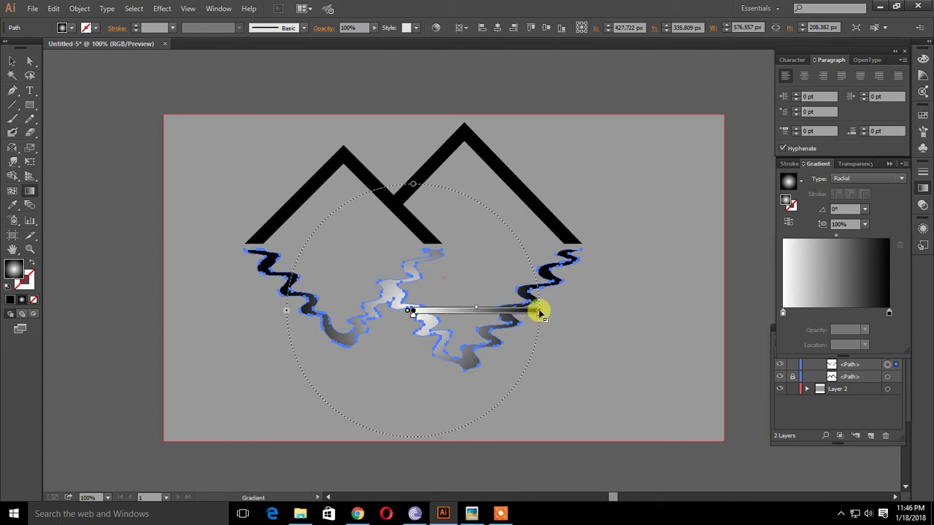
left_click_drag(538, 312, 663, 310)
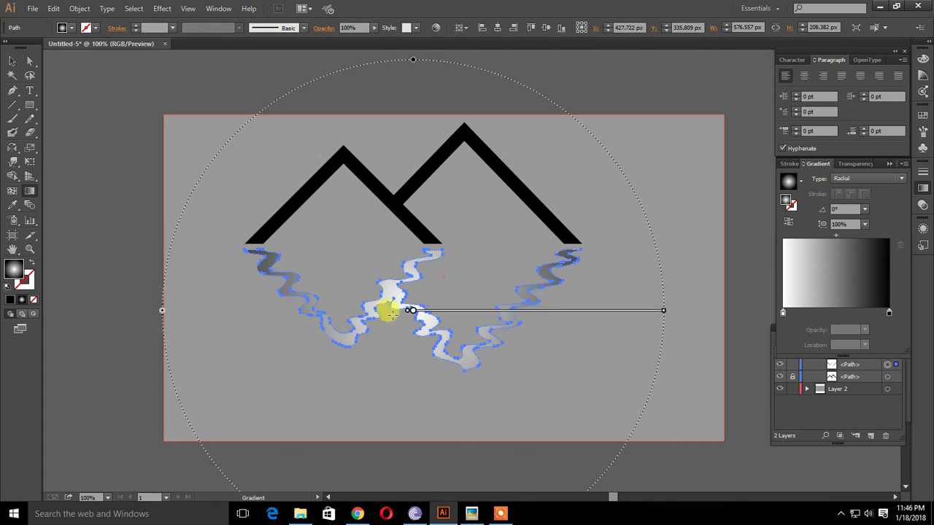
mouse_move(438, 311)
left_click_drag(412, 313, 448, 314)
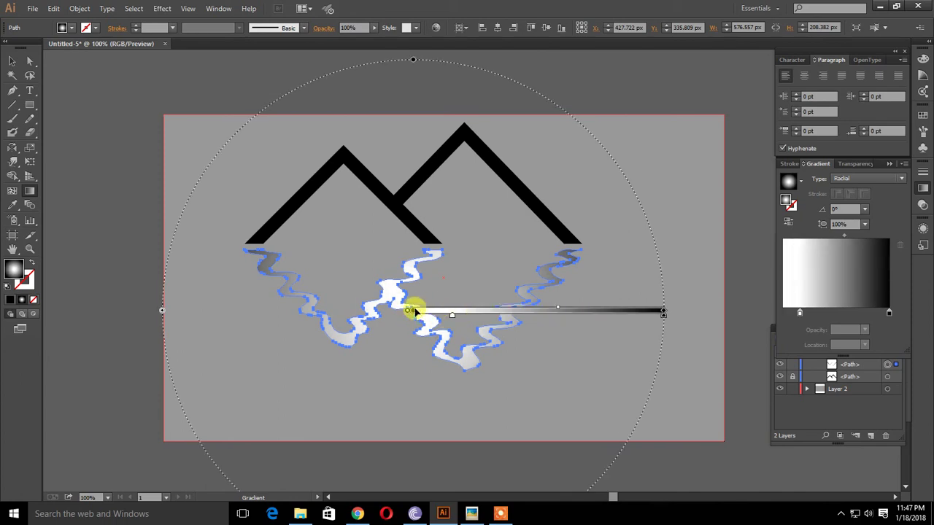
left_click_drag(557, 309, 435, 318)
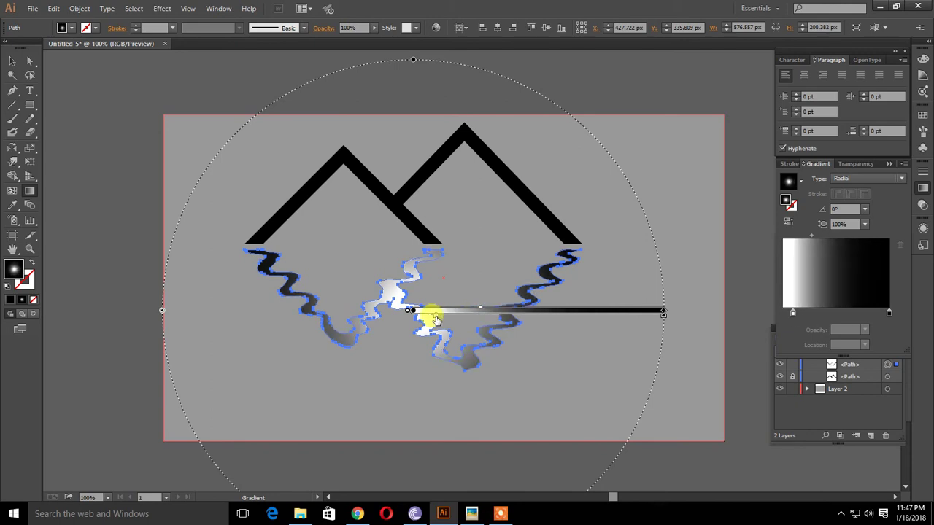
- Switch the gradient type back to Linear and reselect the wavy reflection
left_click(879, 179)
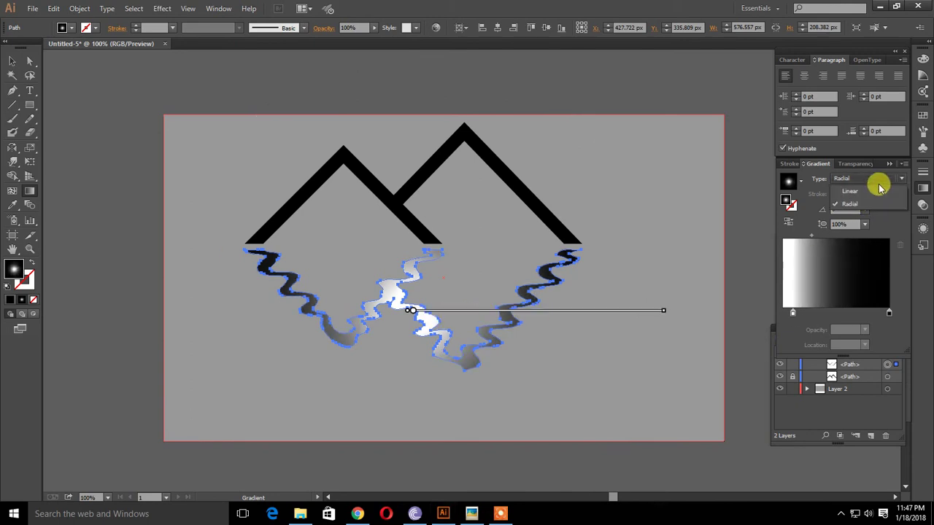
left_click(868, 188)
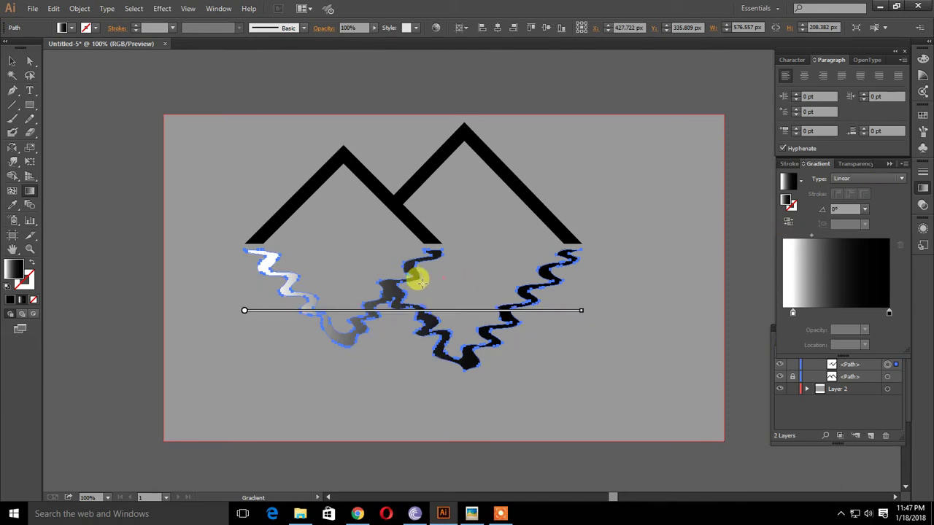
left_click(10, 63)
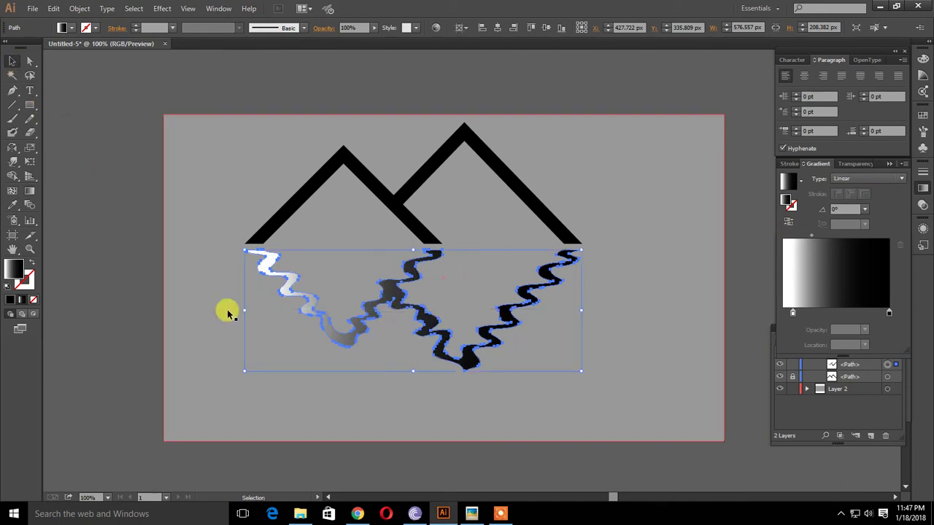
left_click(329, 283)
left_click(377, 303)
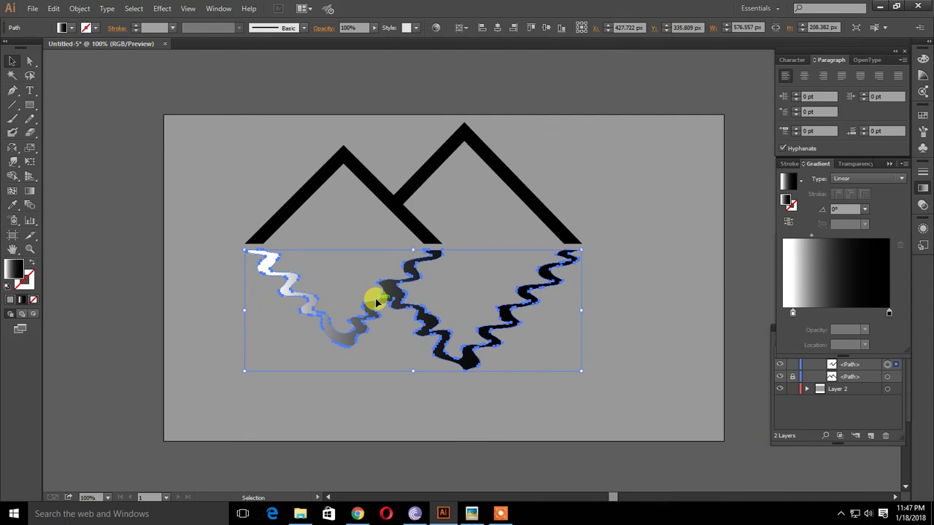
- Angle the gradient at -23.5° from upper left to lower right, midpoint at 58.06%
key("g")
left_click_drag(357, 272, 606, 357)
left_click_drag(586, 272, 188, 428)
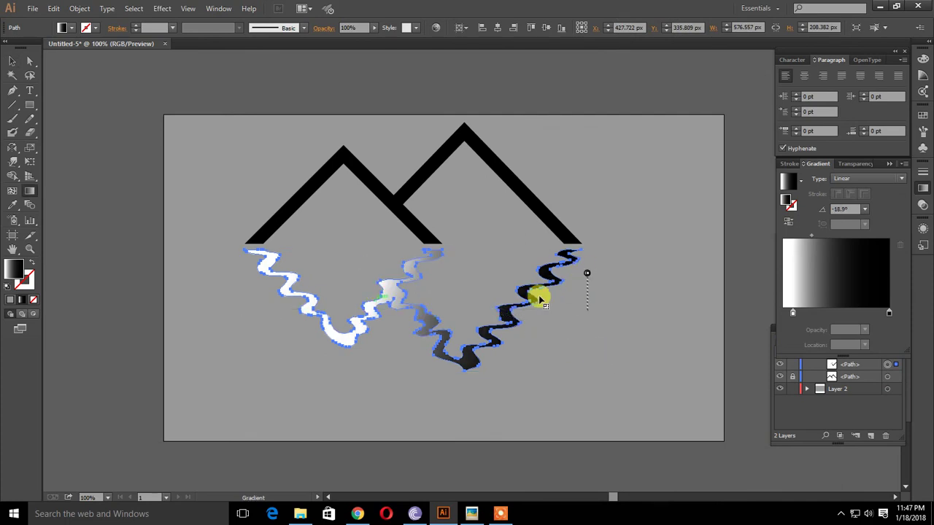
mouse_move(324, 267)
left_mouse_down()
mouse_move(570, 418)
mouse_move(588, 380)
left_mouse_up()
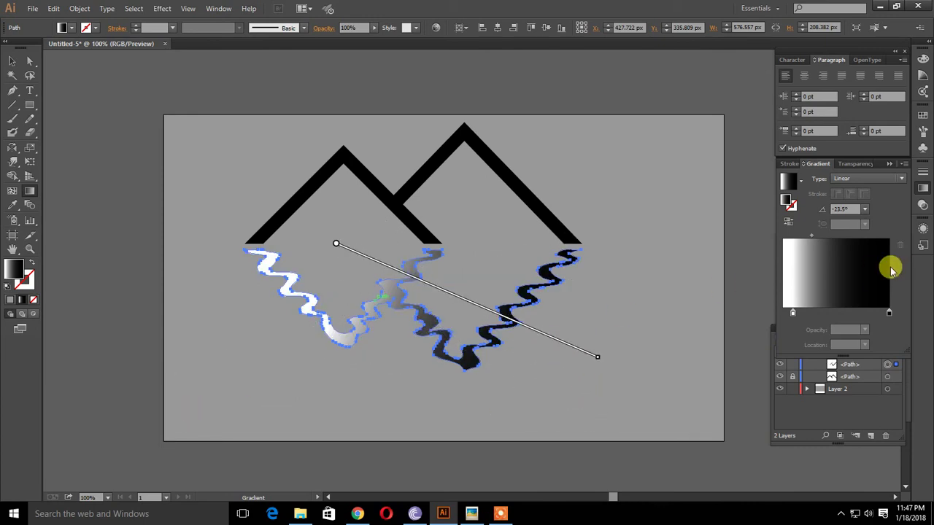
left_click_drag(811, 236, 846, 235)
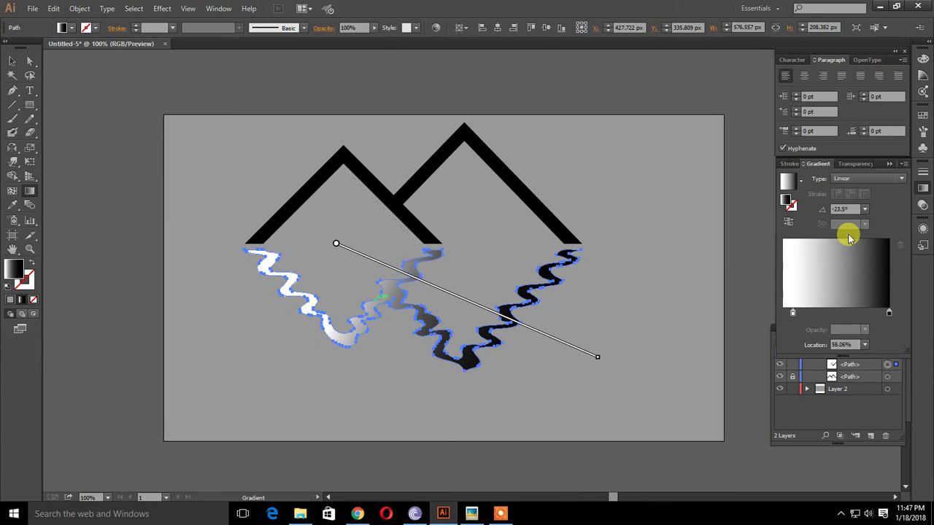
left_click(12, 60)
- Deselect the waves and zoom out to 66.67% to view the whole artwork
left_click(217, 336)
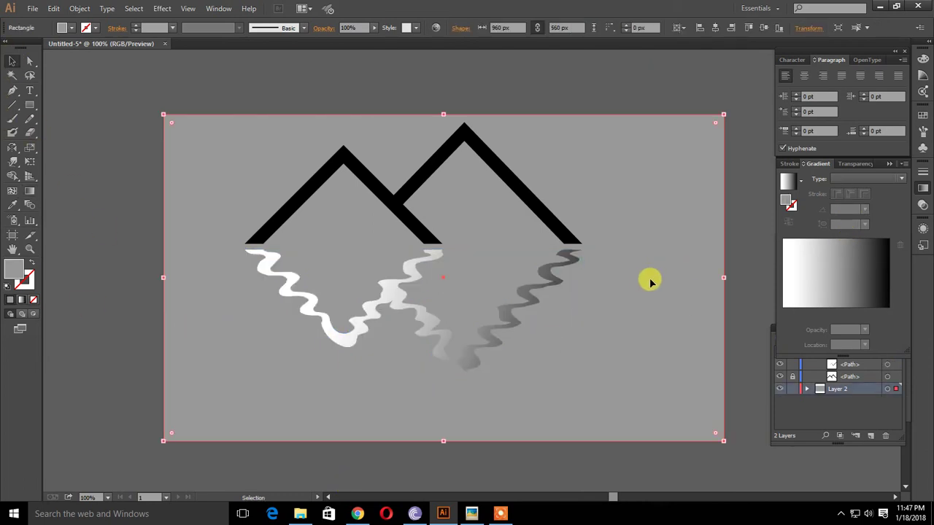
key("ctrl+minus")
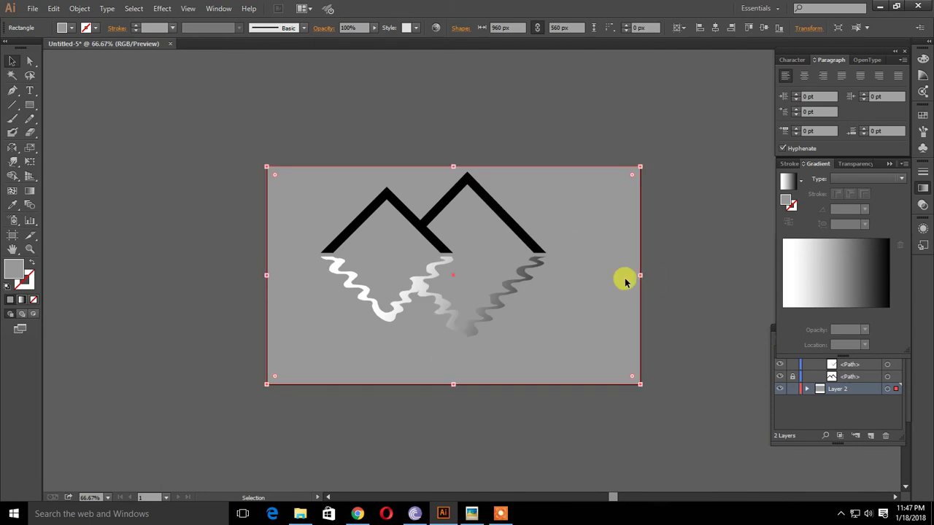